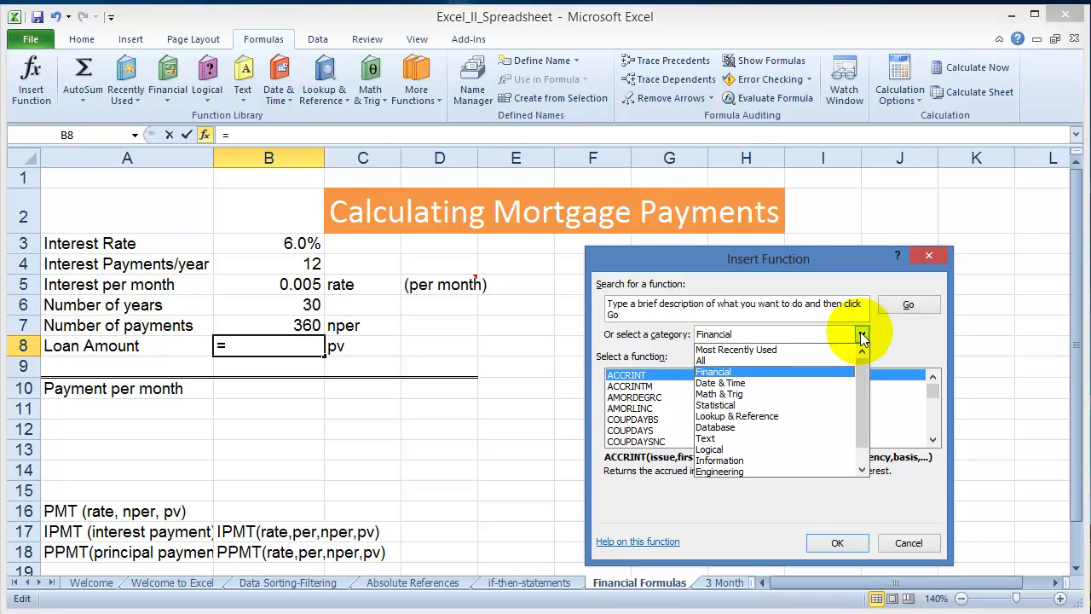
# Browse the Financial function category, reading the descriptions of functions such as SLN, YIELD and XIRR, and close the list without inserting one
pyautogui.click(863, 336)
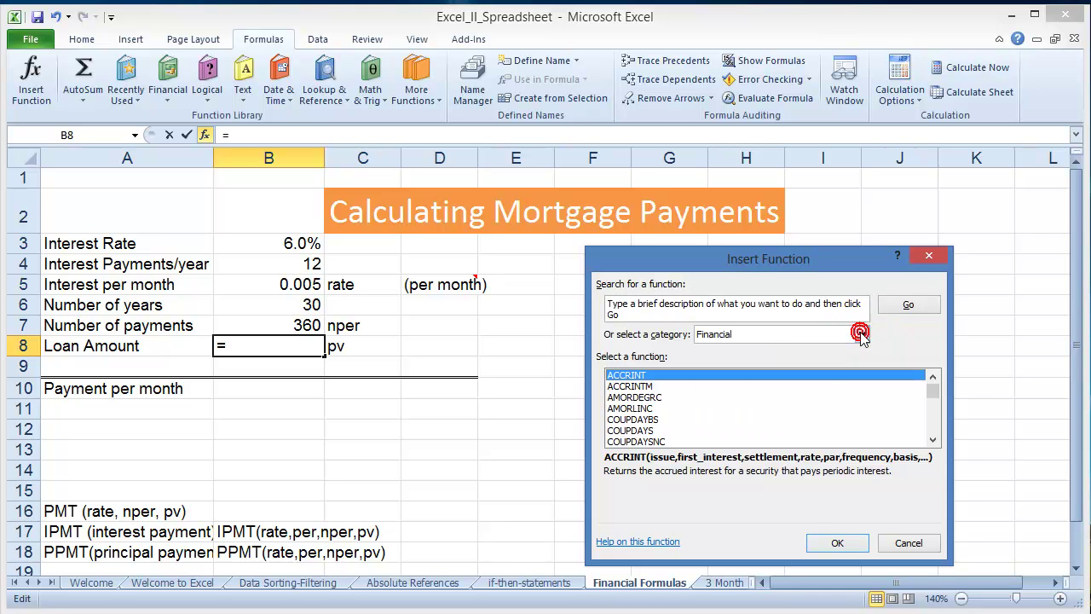
pyautogui.click(663, 409)
pyautogui.scroll(-13, 674, 414)
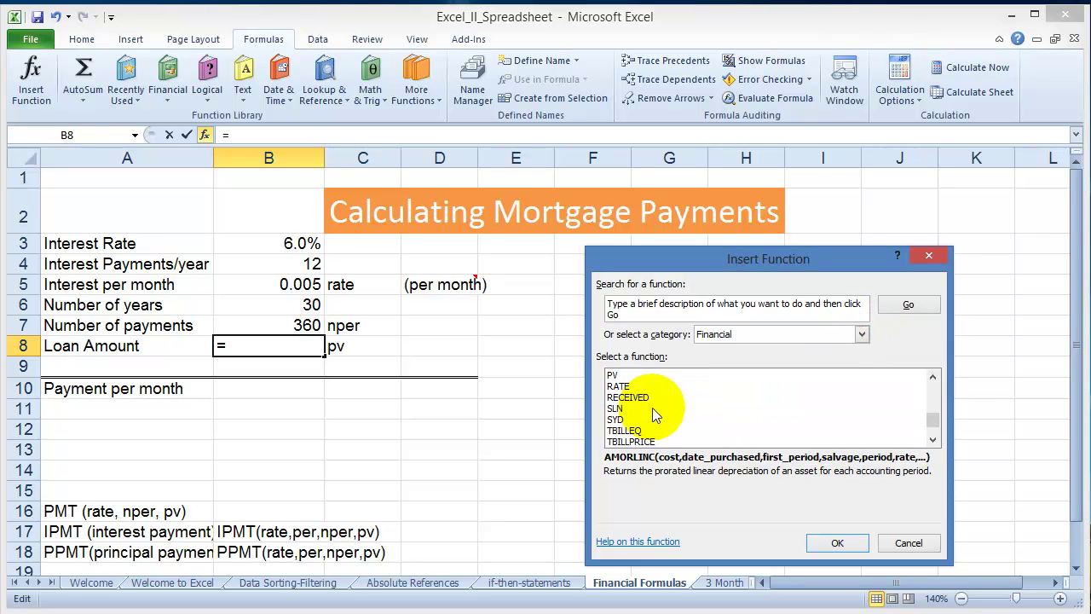
pyautogui.click(660, 409)
pyautogui.scroll(-3, 644, 411)
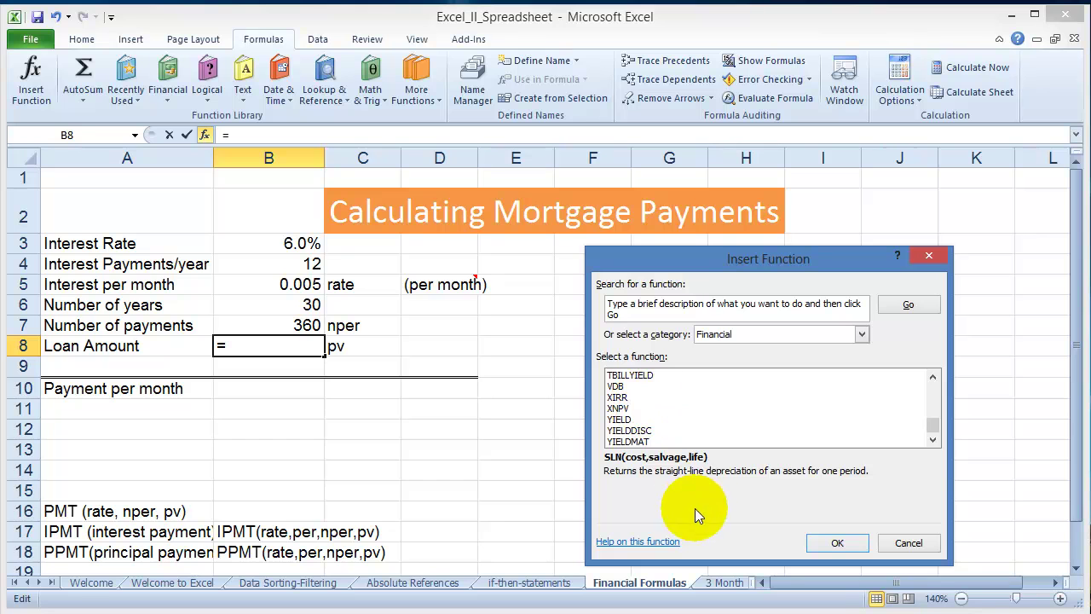
pyautogui.click(622, 398)
pyautogui.click(652, 419)
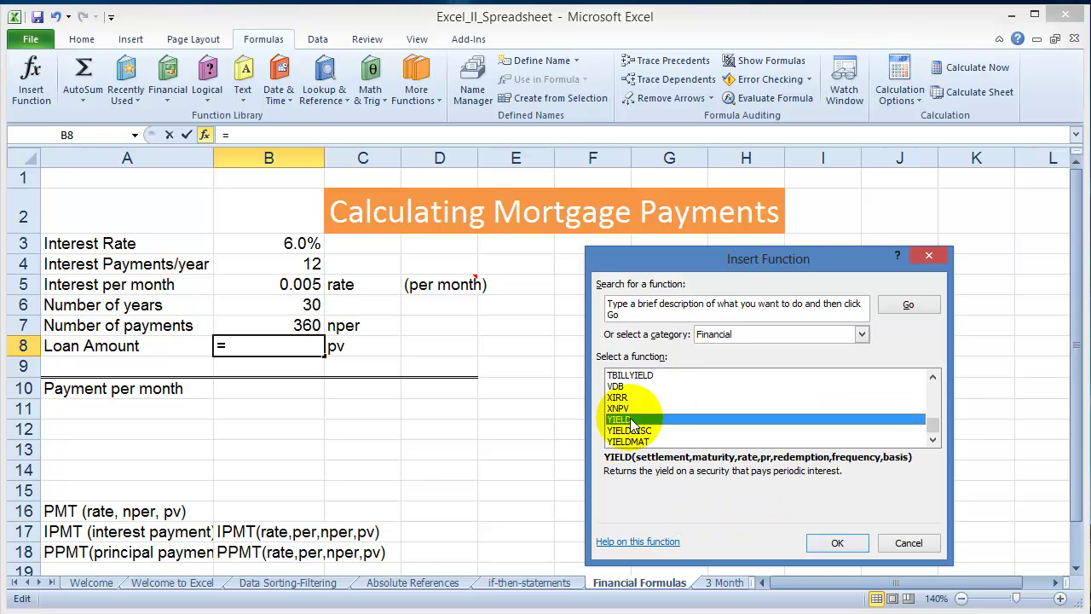
pyautogui.click(625, 398)
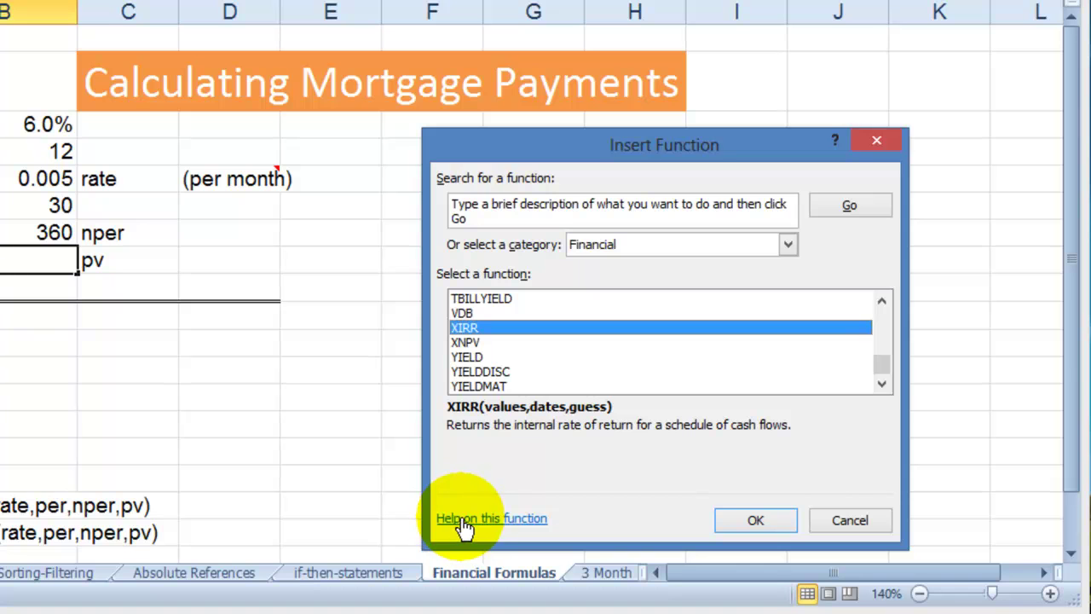
pyautogui.click(849, 520)
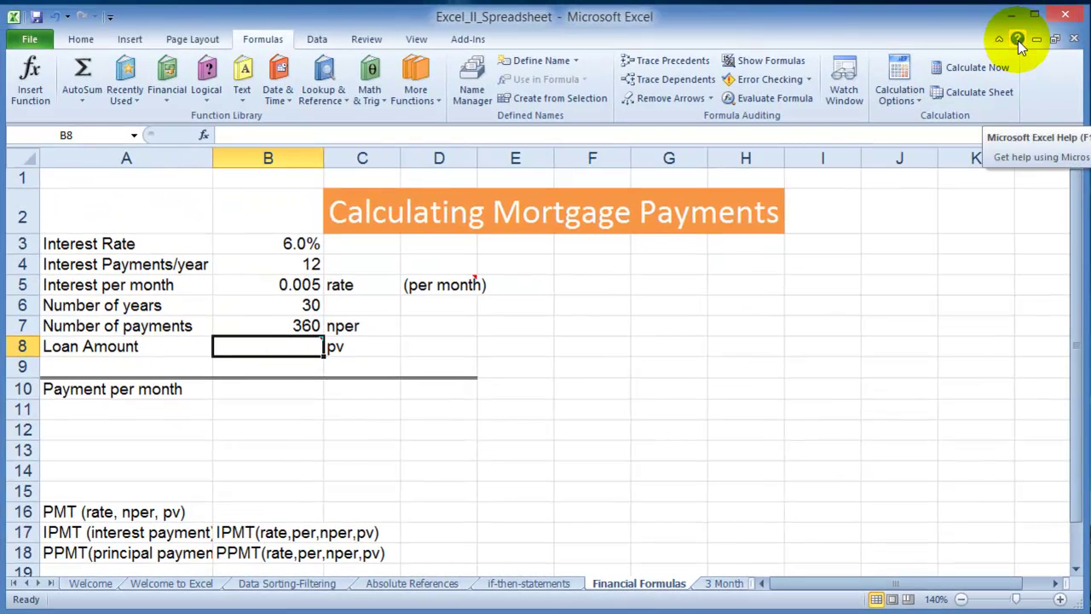
# Review the interest rate and payments-per-year inputs and the PMT, IPMT and PPMT notes in A16:A18
pyautogui.click(290, 249)
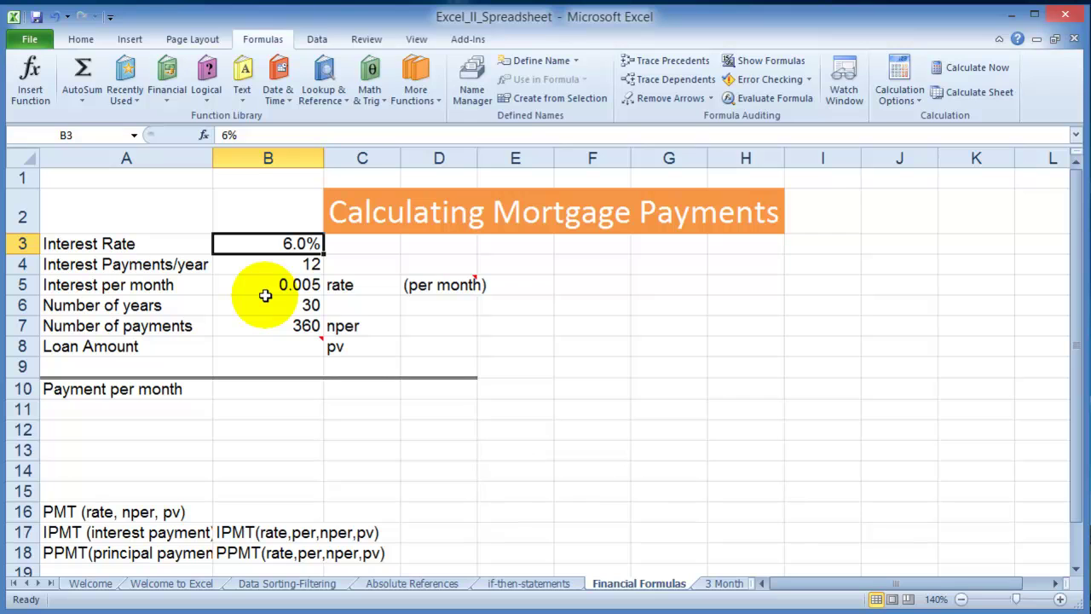
pyautogui.click(64, 512)
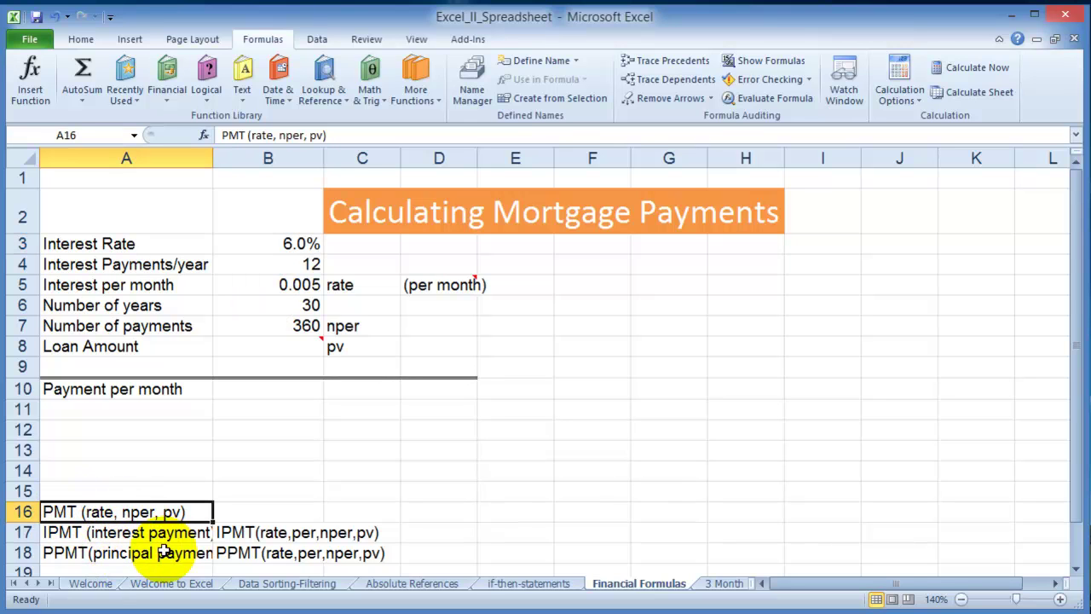
pyautogui.click(77, 533)
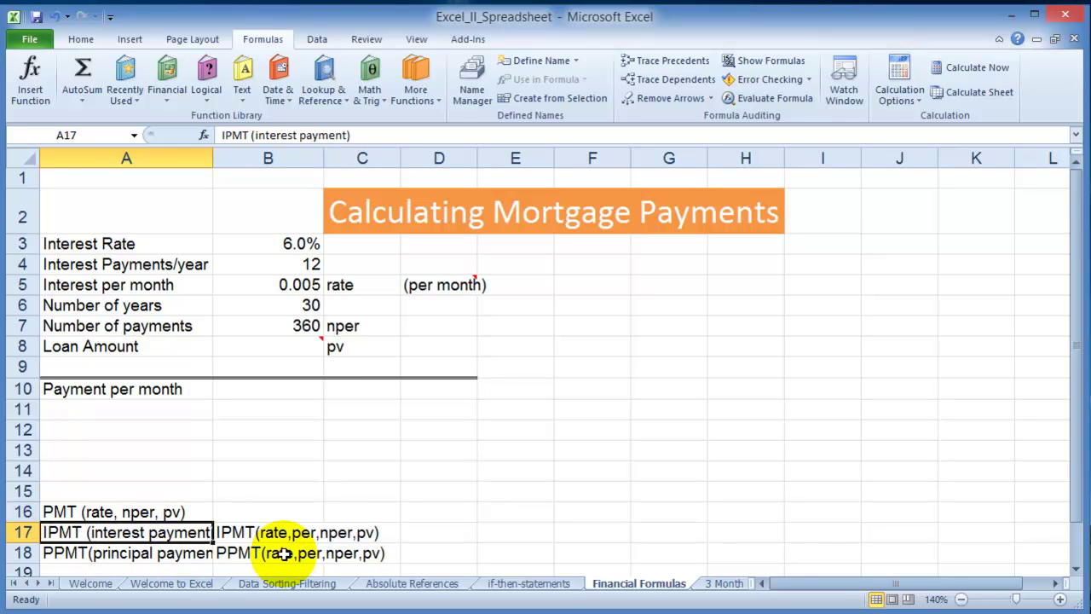
pyautogui.click(107, 555)
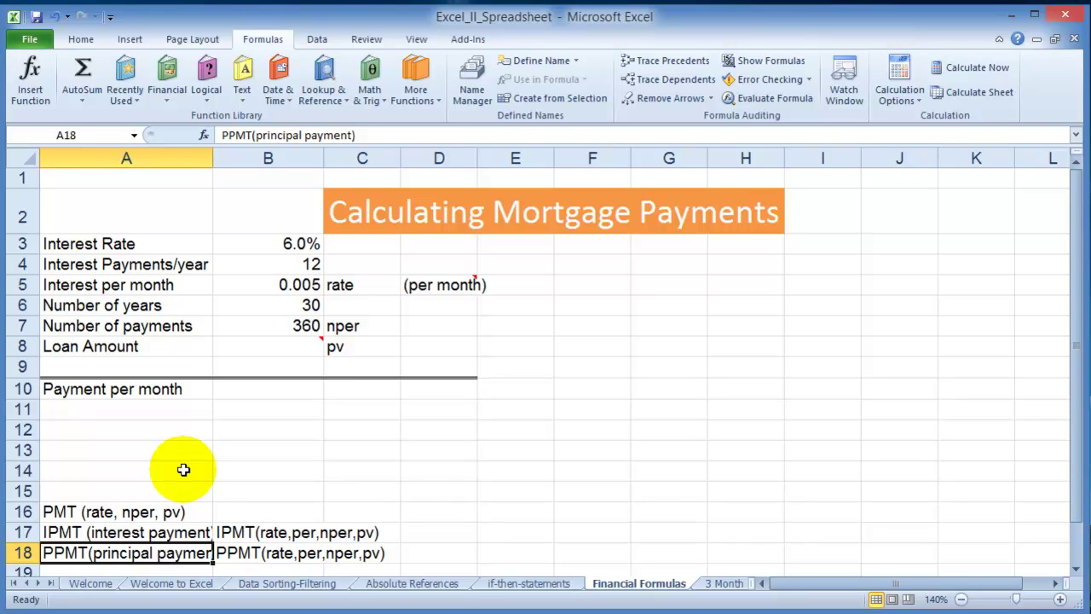
pyautogui.click(272, 248)
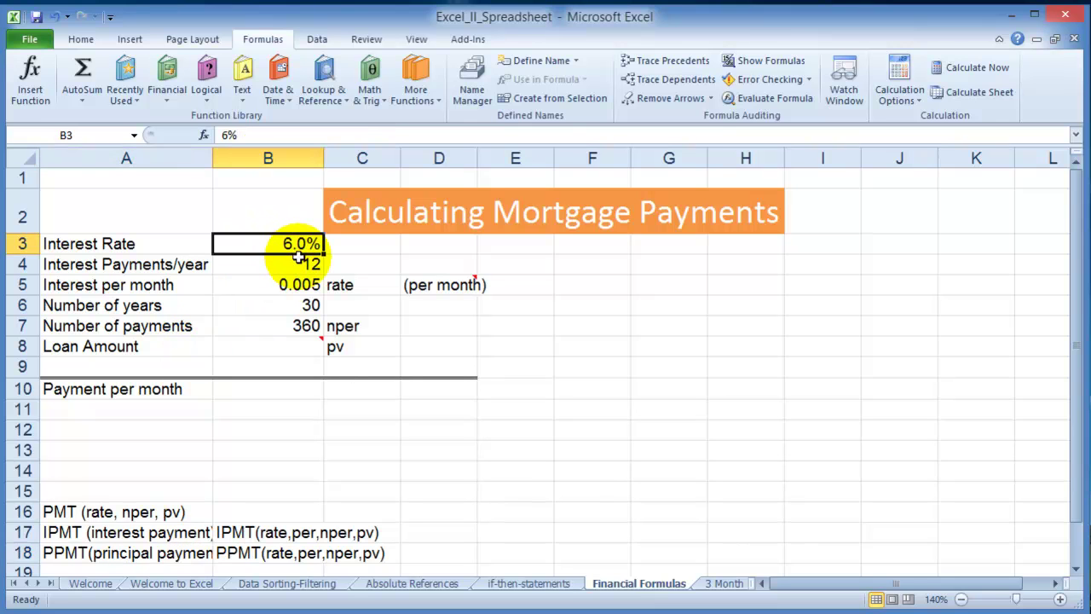
pyautogui.click(289, 266)
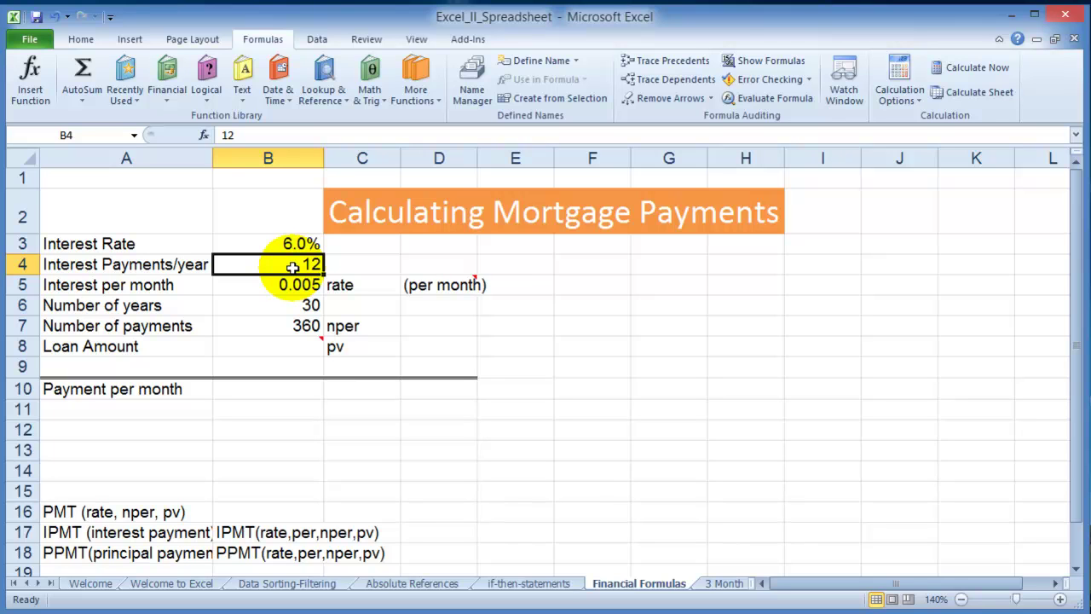
# Enter a loan amount of 20000 in cell B8
pyautogui.click(284, 344)
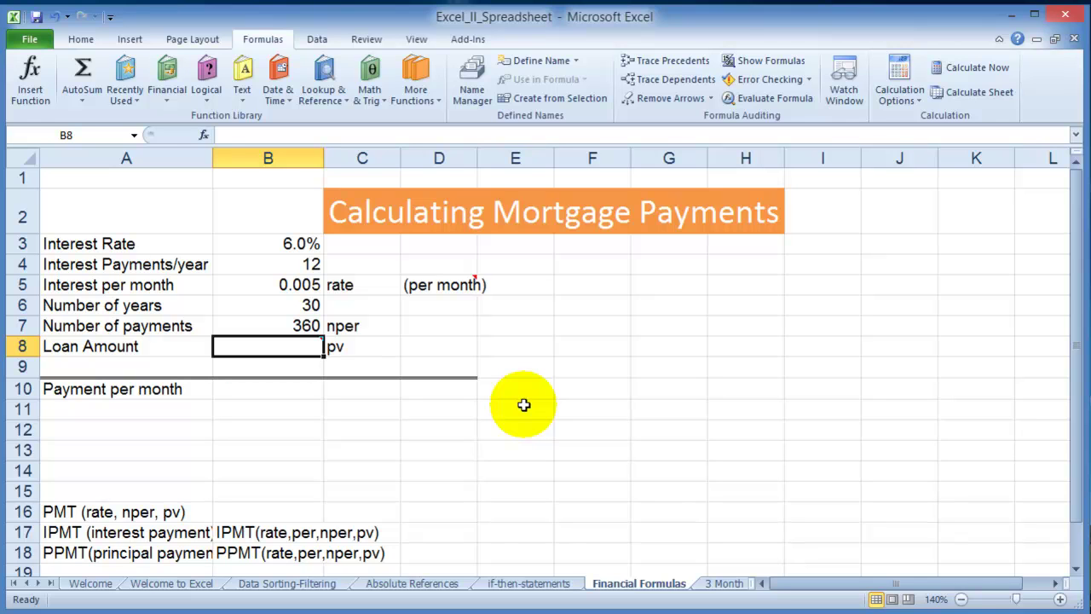
pyautogui.write('20,0')
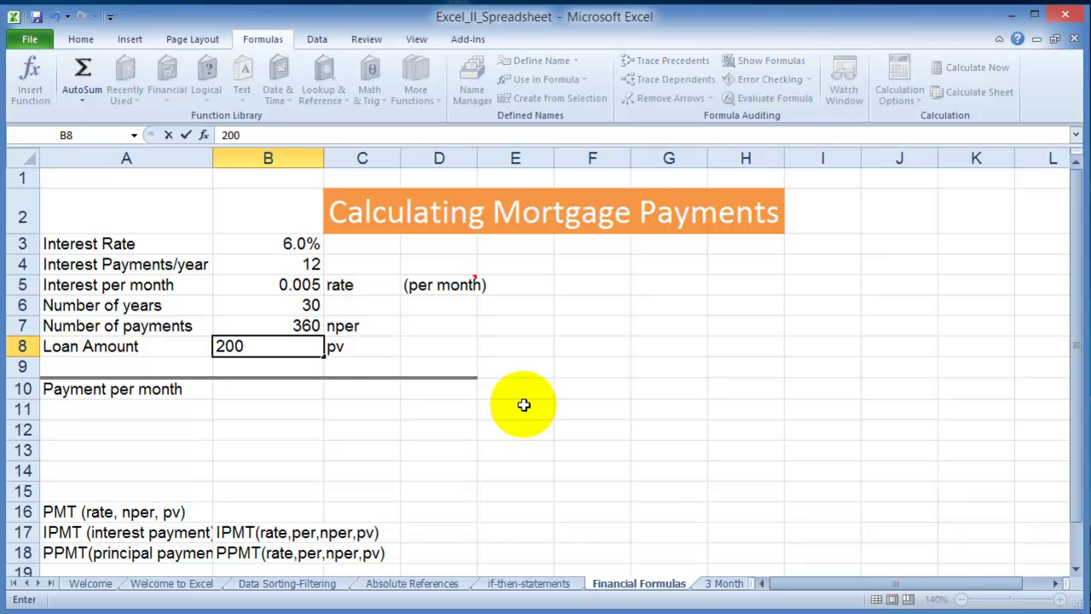
pyautogui.write('00')
pyautogui.click(294, 370)
pyautogui.click(356, 349)
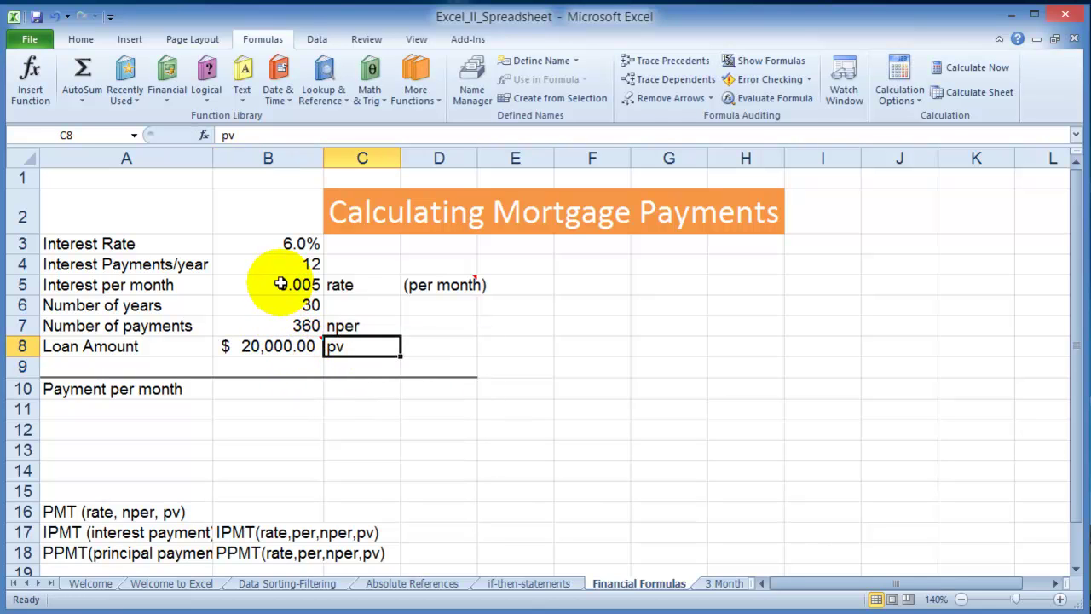
# Set the number of years in cell B6 to 5
pyautogui.click(296, 245)
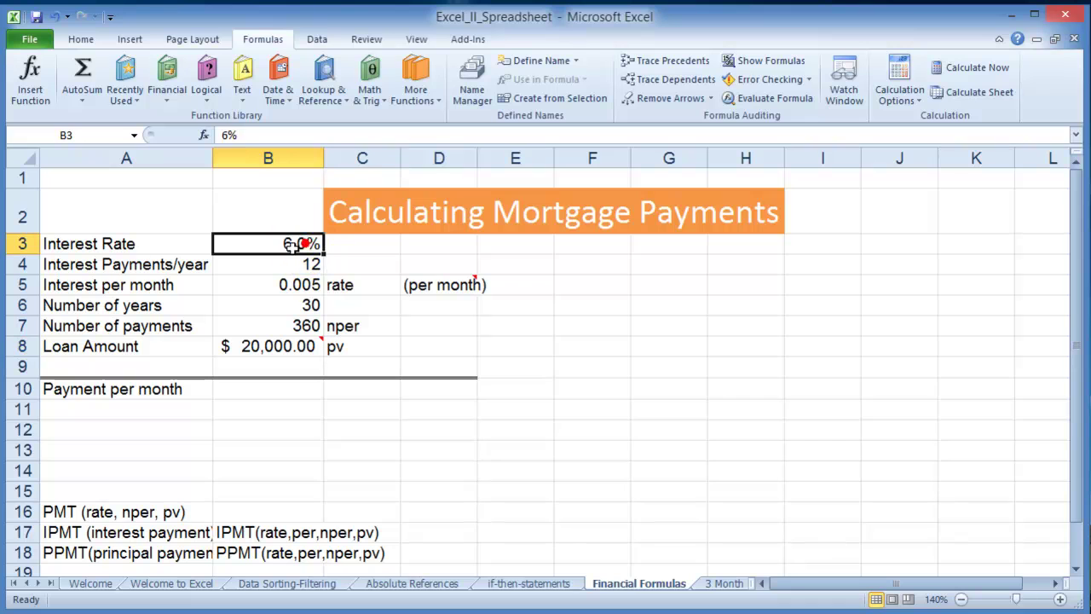
pyautogui.click(279, 323)
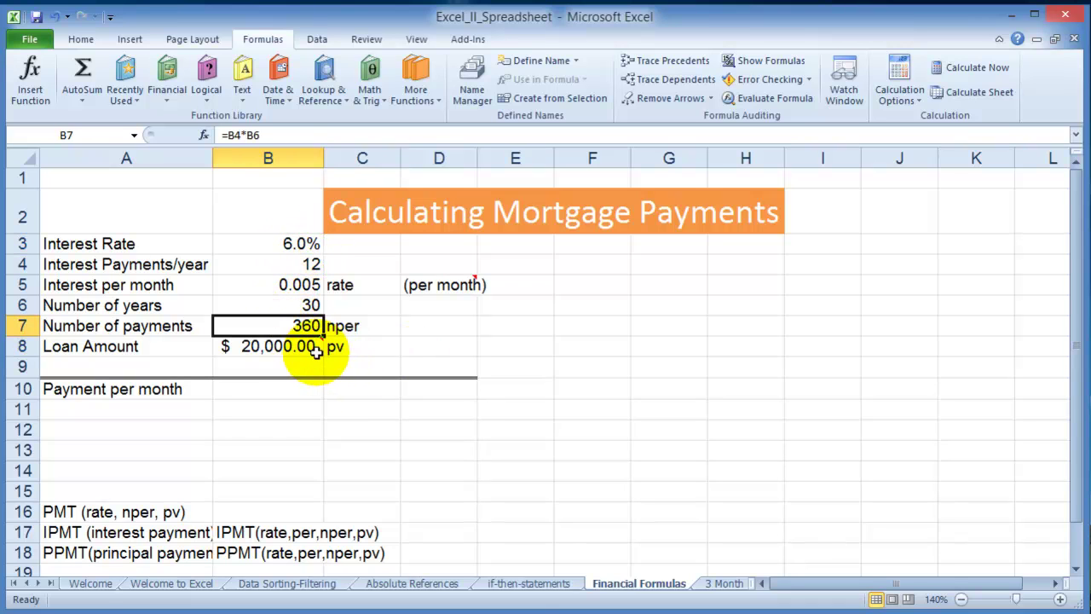
pyautogui.moveTo(316, 351)
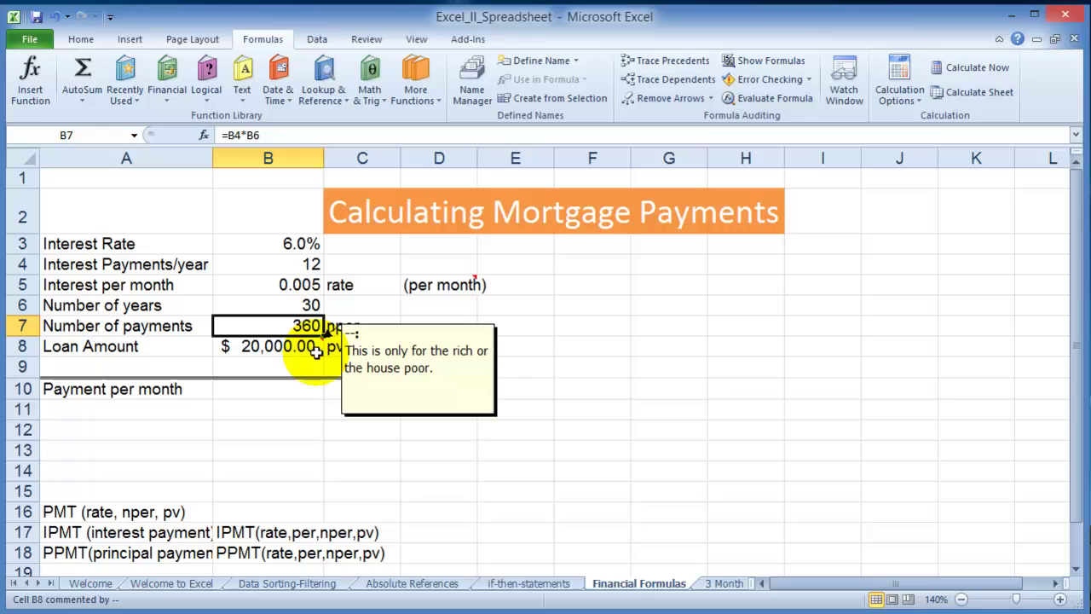
pyautogui.click(288, 309)
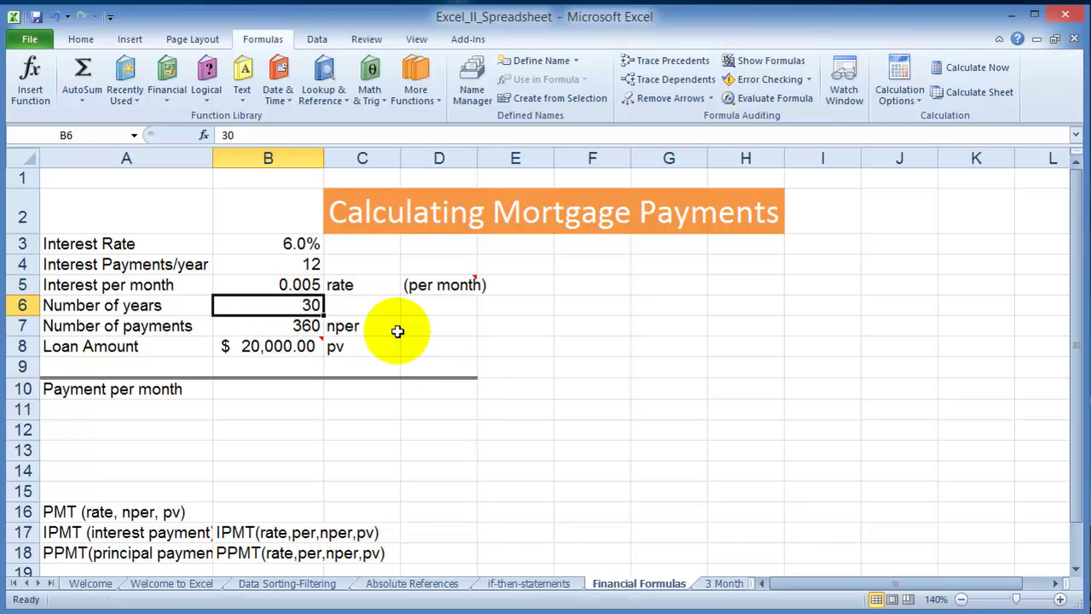
pyautogui.write('5')
pyautogui.press('Return')
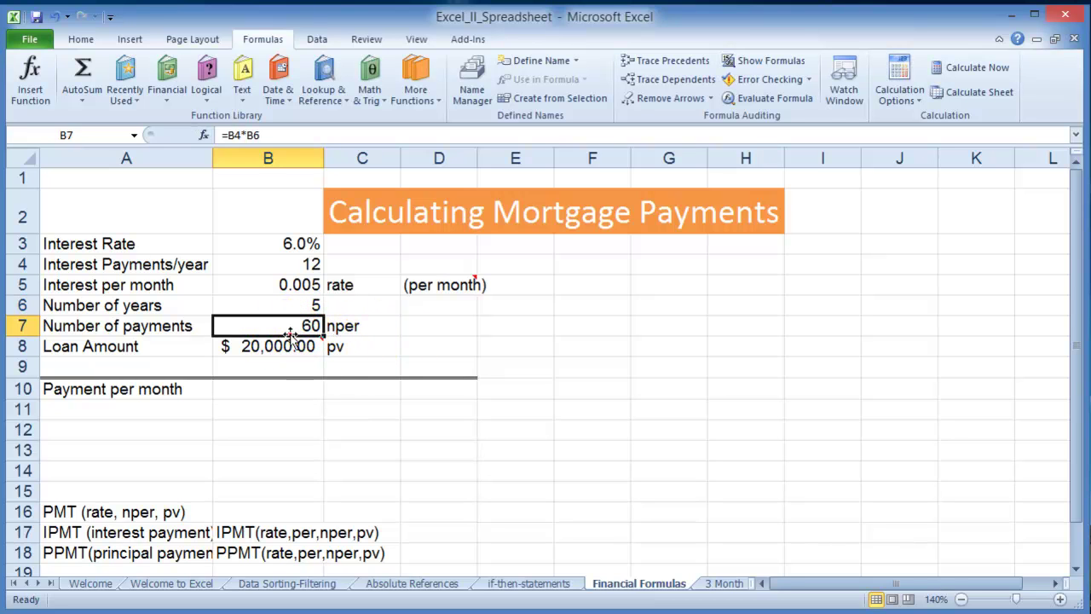
# Inspect the number-of-payments formula in B7 and the cells it refers to, leaving the formula as it is
pyautogui.click(308, 265)
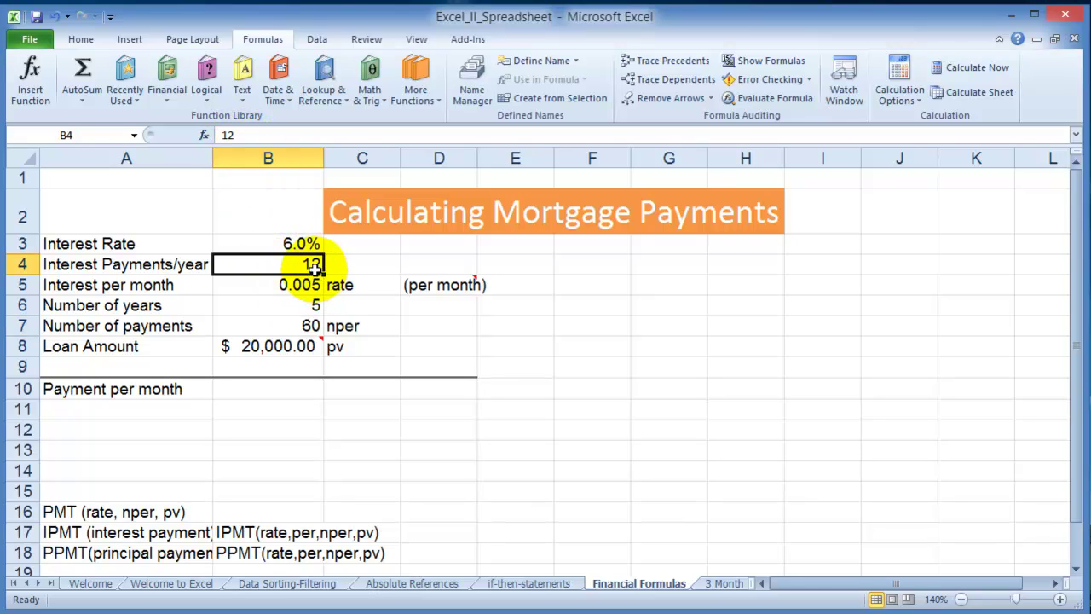
pyautogui.click(317, 305)
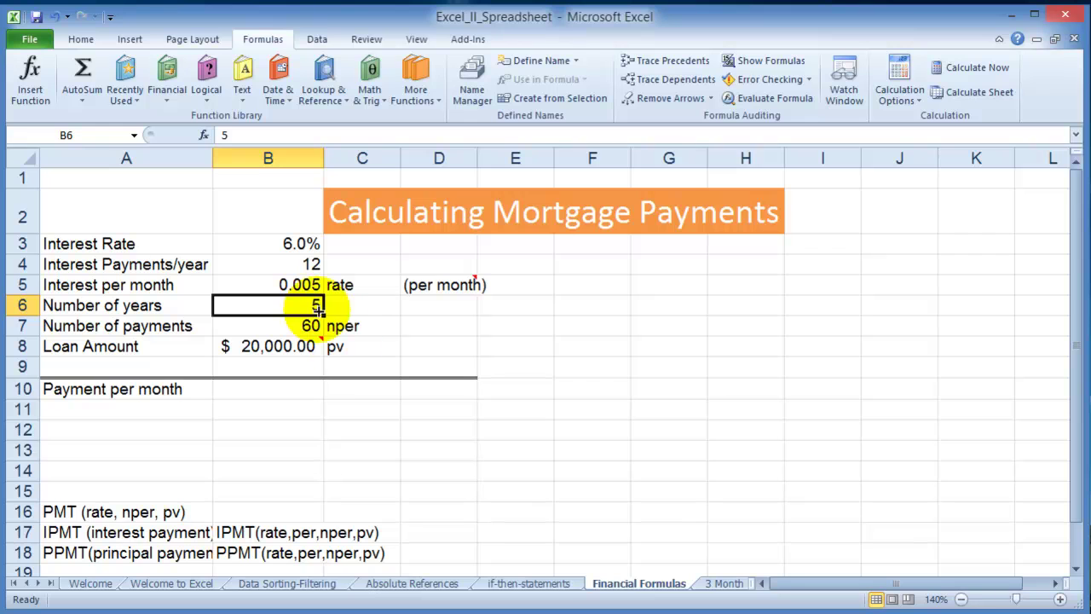
pyautogui.click(308, 264)
pyautogui.click(309, 324)
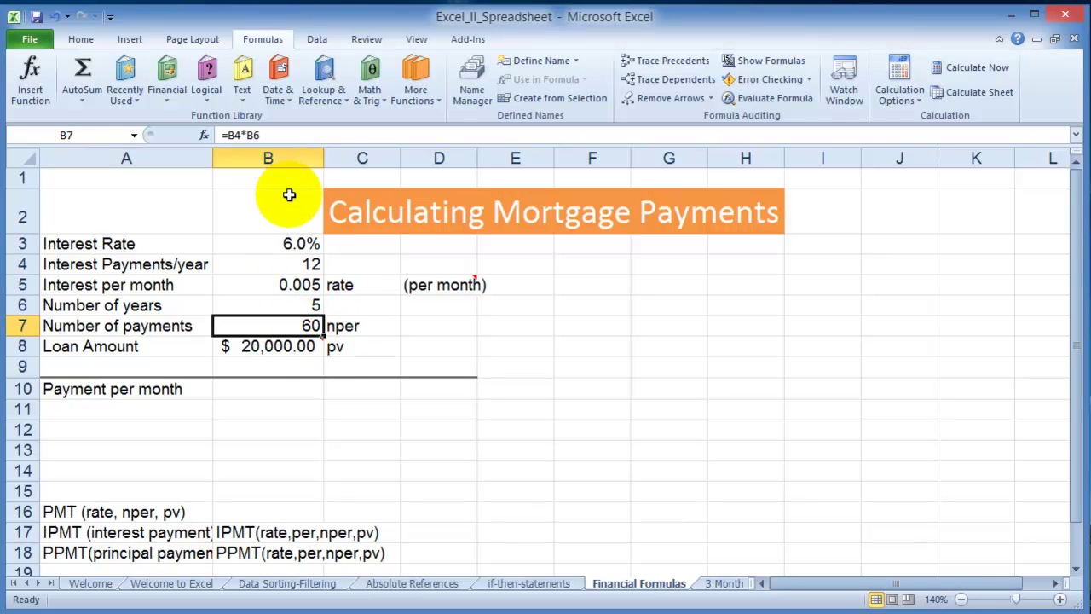
pyautogui.click(265, 138)
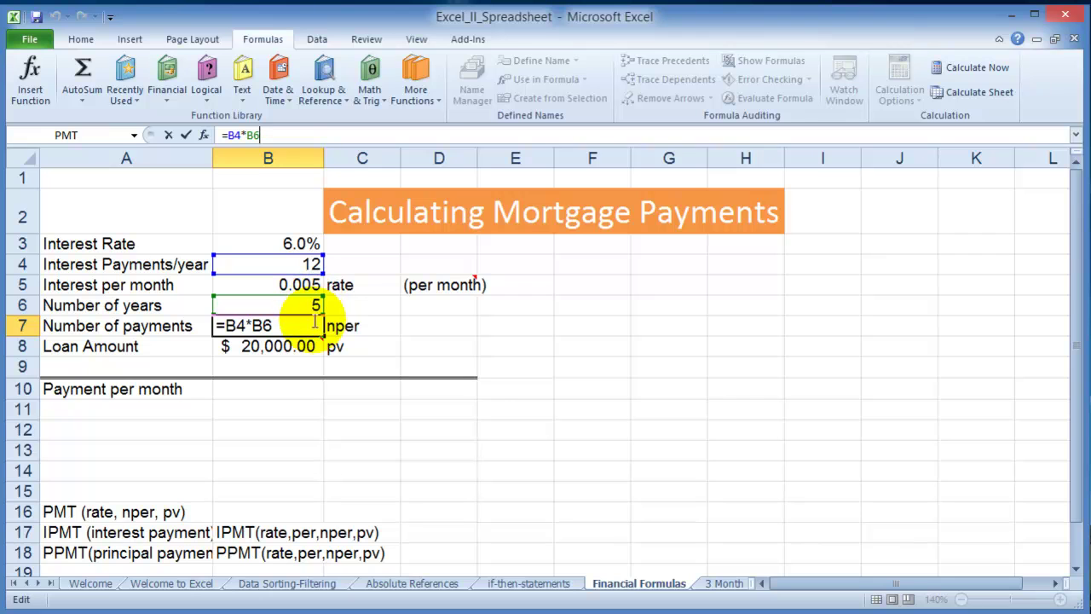
pyautogui.hotkey('ctrl', 'Return')
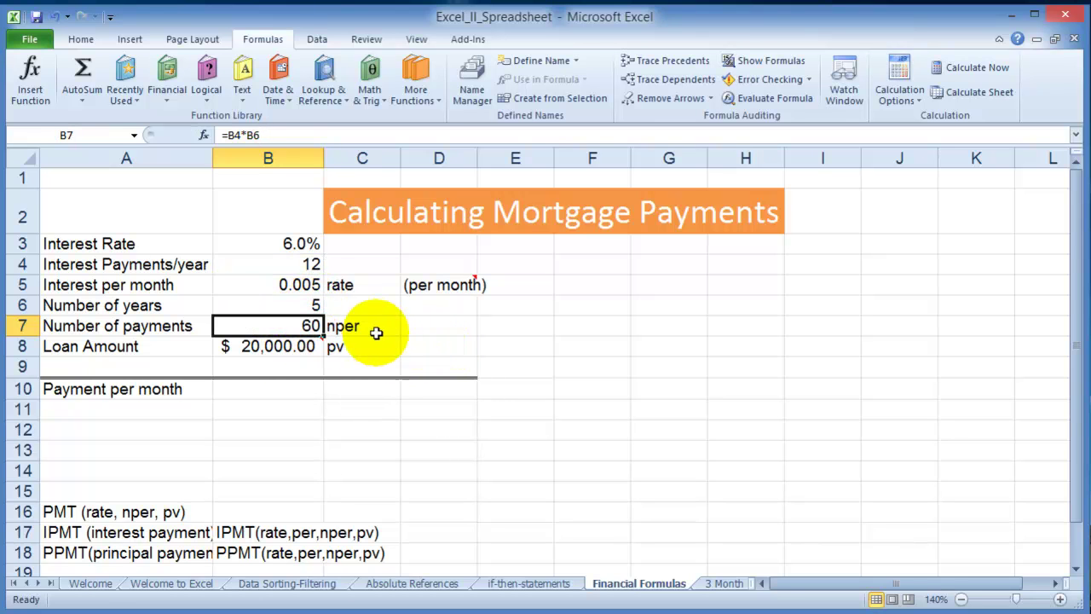
# Compare the PMT syntax note in A16 with the rate, nper and pv values in the loan inputs
pyautogui.click(70, 512)
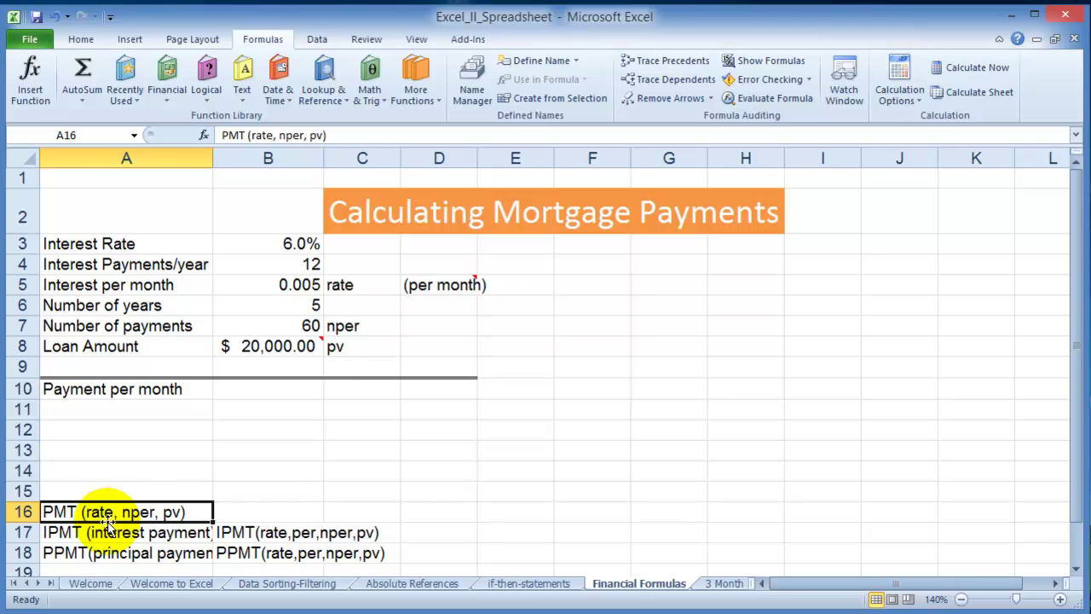
pyautogui.click(341, 287)
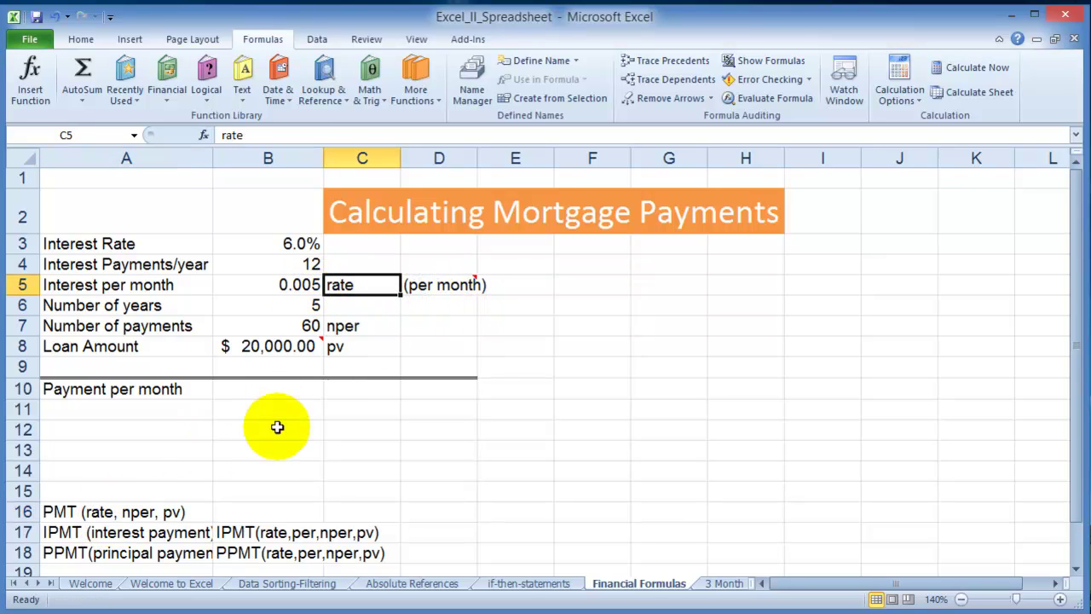
pyautogui.click(335, 325)
pyautogui.click(311, 325)
pyautogui.click(311, 325)
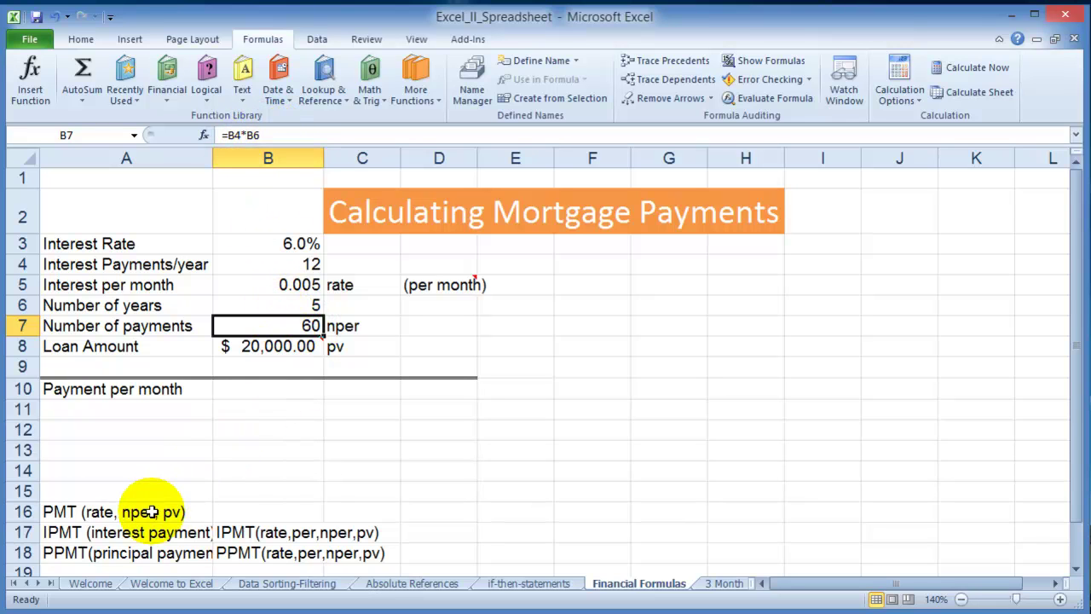
pyautogui.click(278, 347)
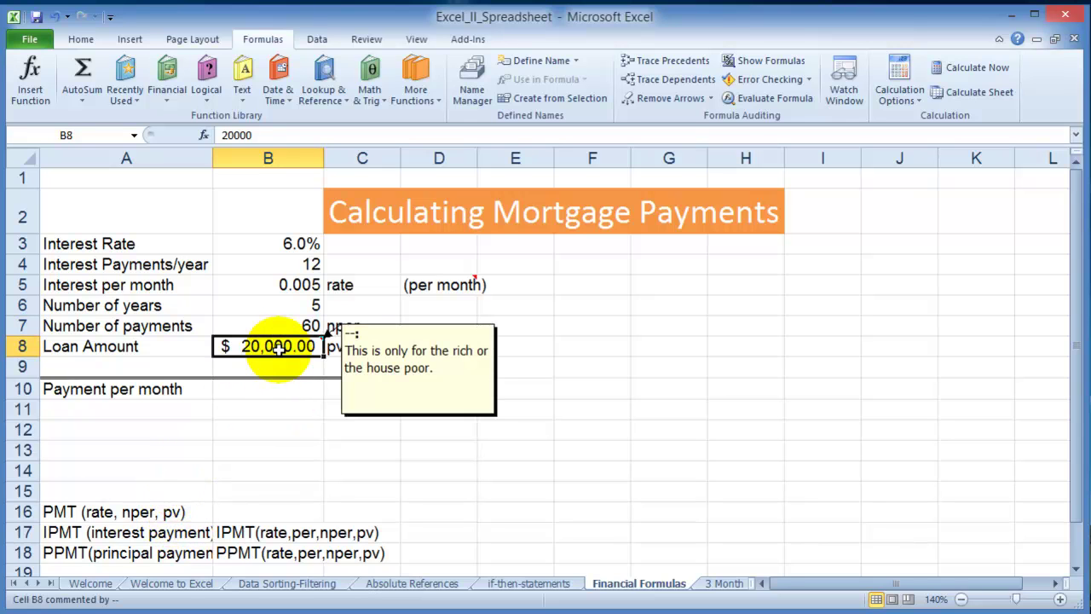
pyautogui.click(239, 242)
# Find the PMT function by searching for pmt and insert it in B10
pyautogui.click(254, 395)
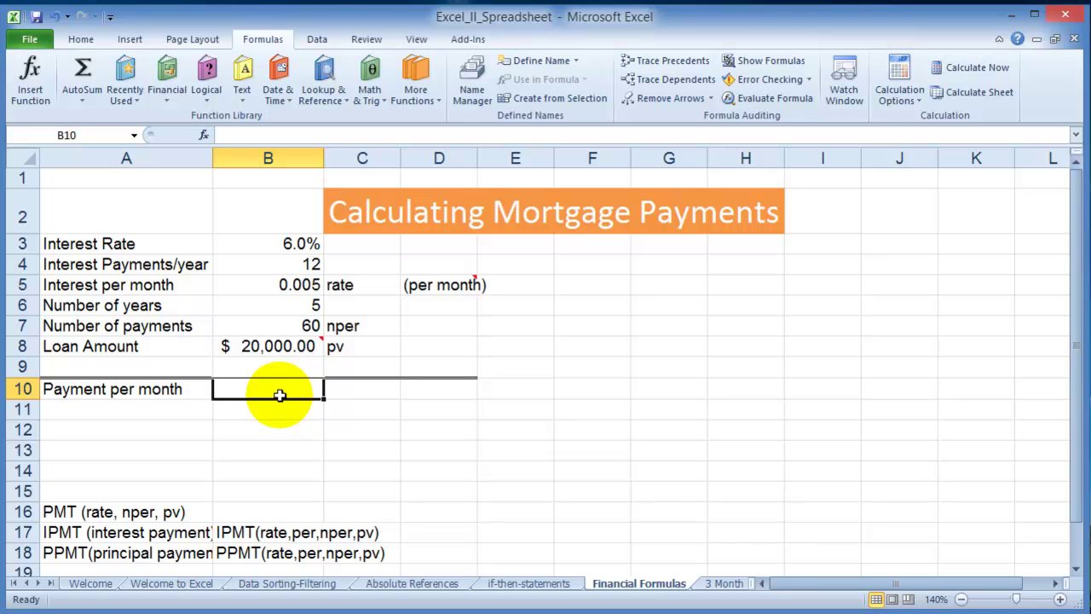
pyautogui.click(32, 96)
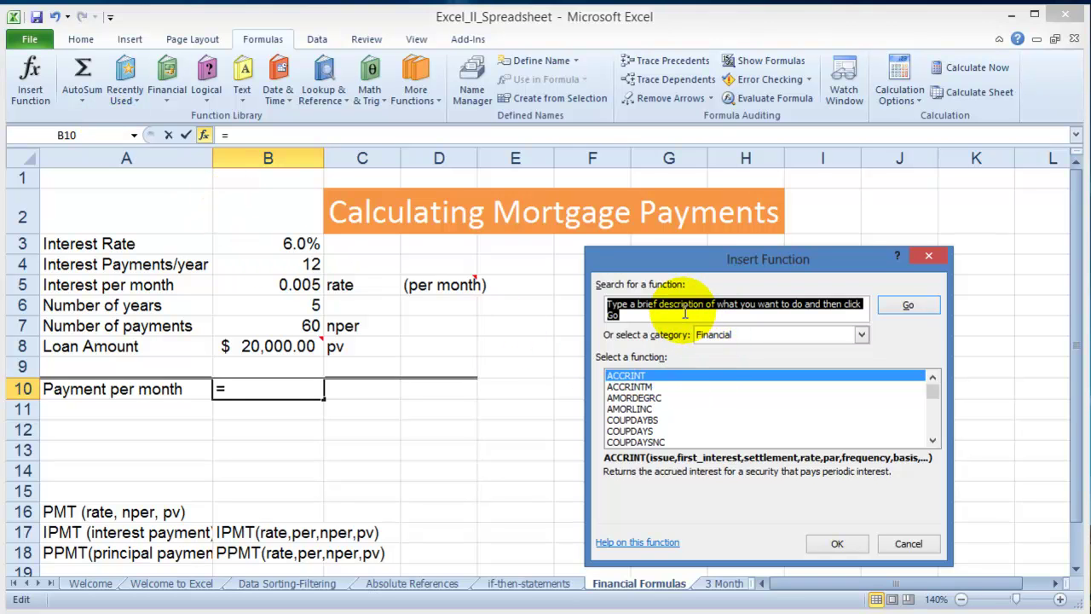
pyautogui.write('pm')
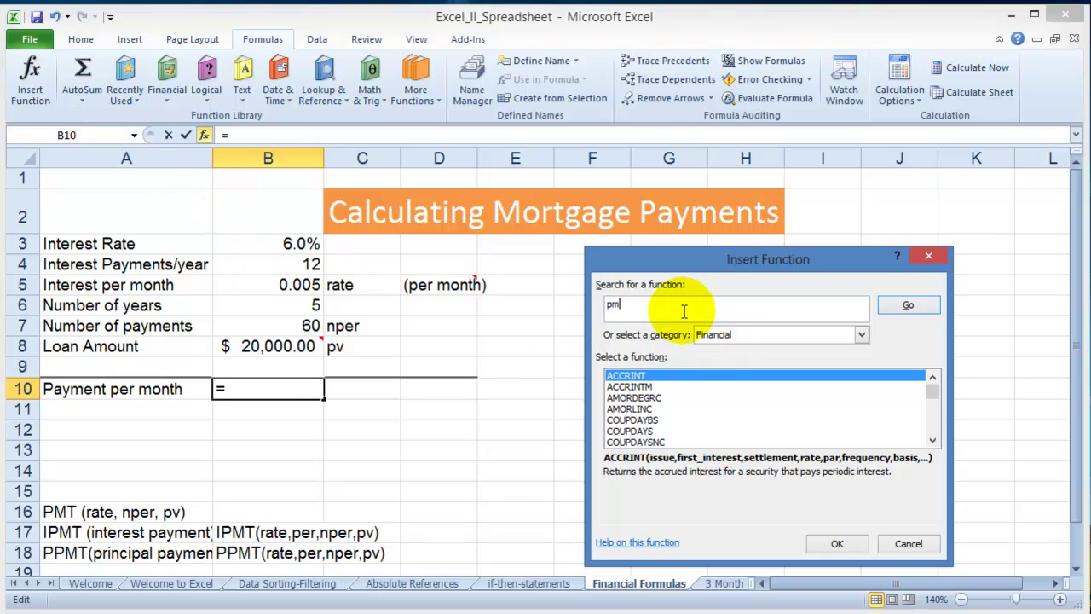
pyautogui.write('t')
pyautogui.press('Return')
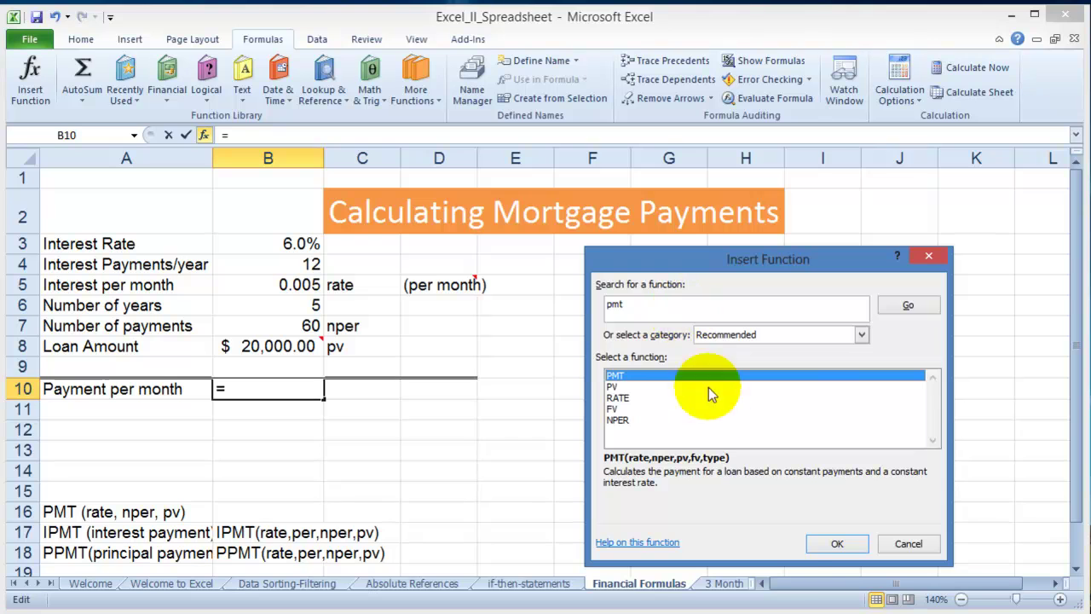
pyautogui.click(824, 542)
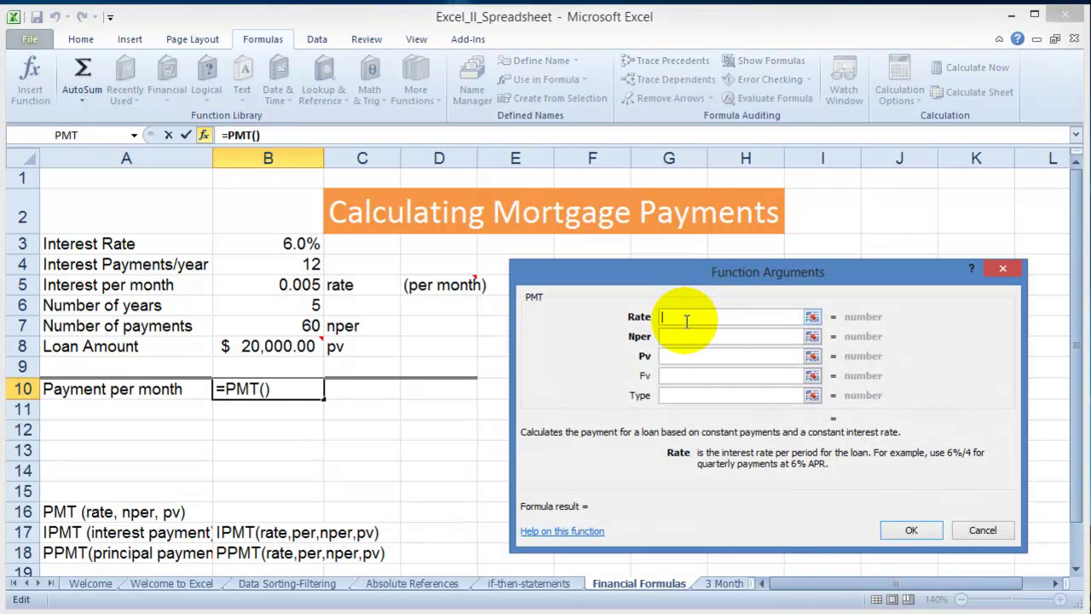
# Complete the PMT formula in B10 with B5 as rate, B7 as nper and B8 as pv
pyautogui.click(296, 287)
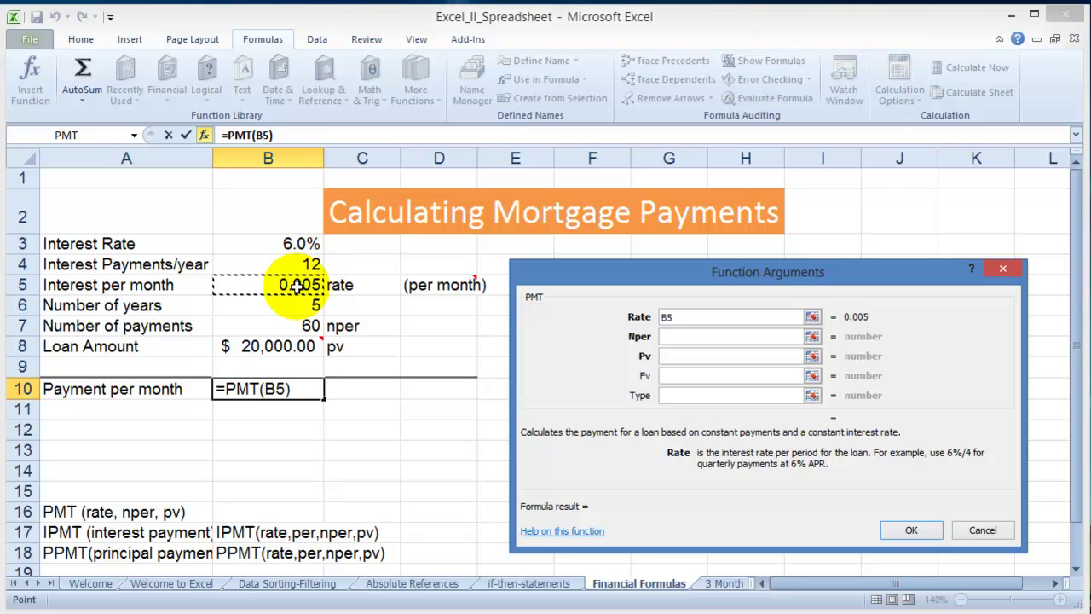
pyautogui.click(673, 337)
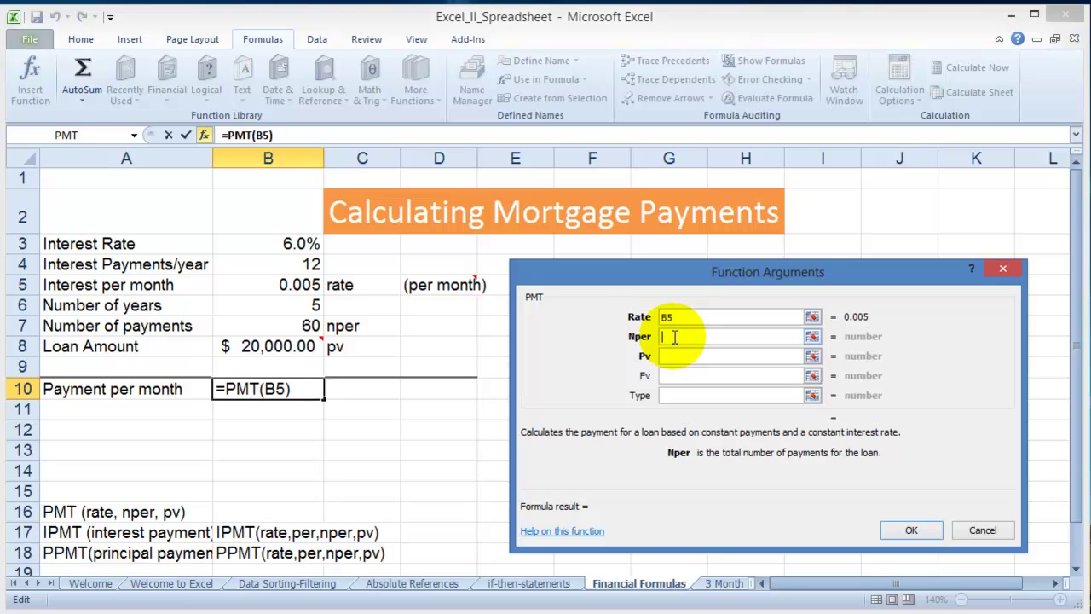
pyautogui.click(289, 327)
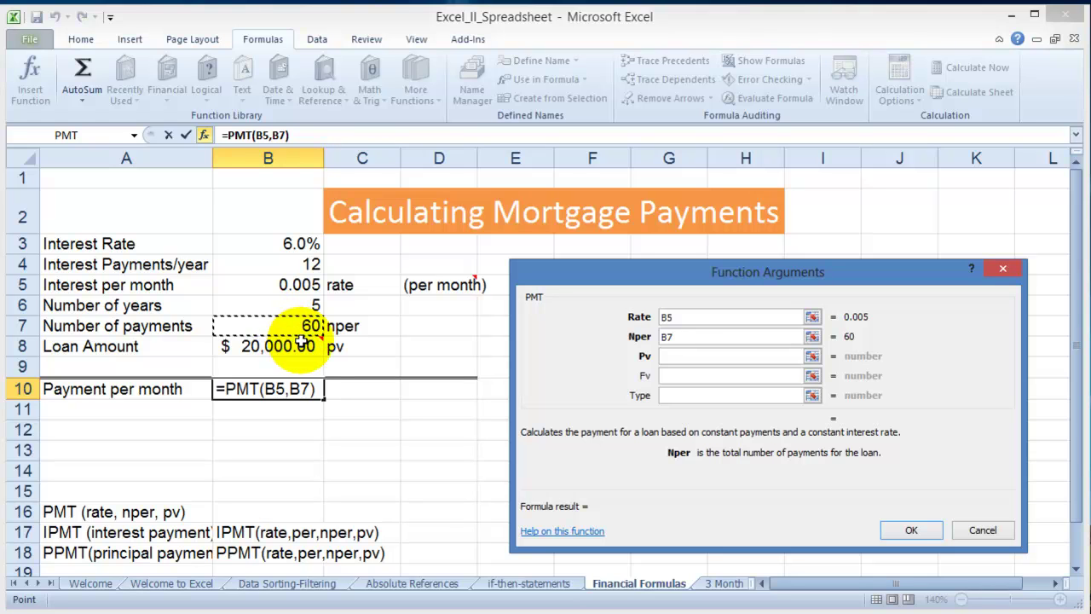
pyautogui.click(675, 356)
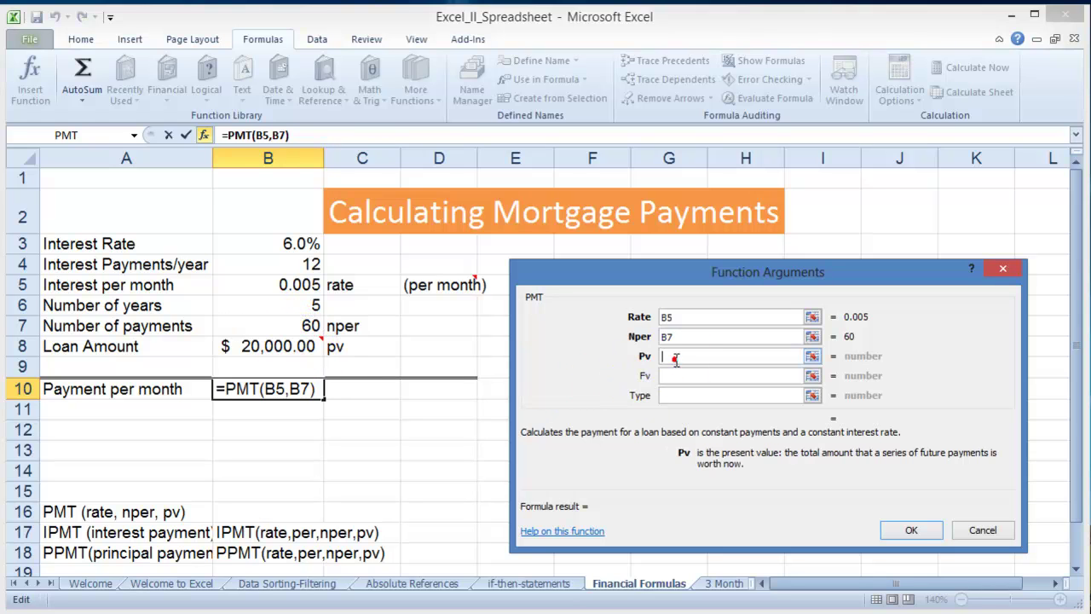
pyautogui.click(277, 346)
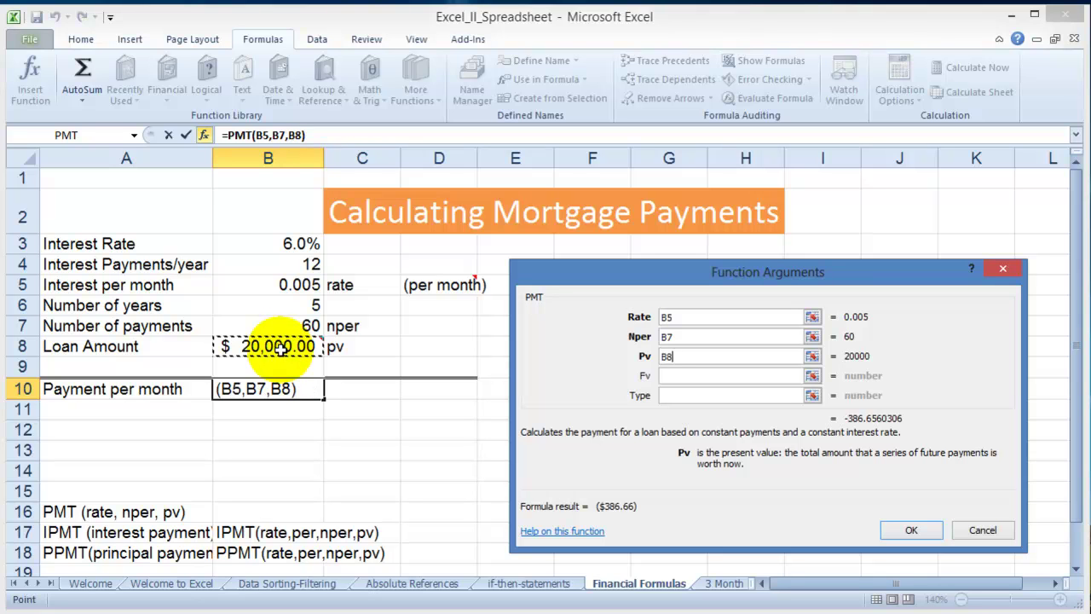
pyautogui.click(912, 531)
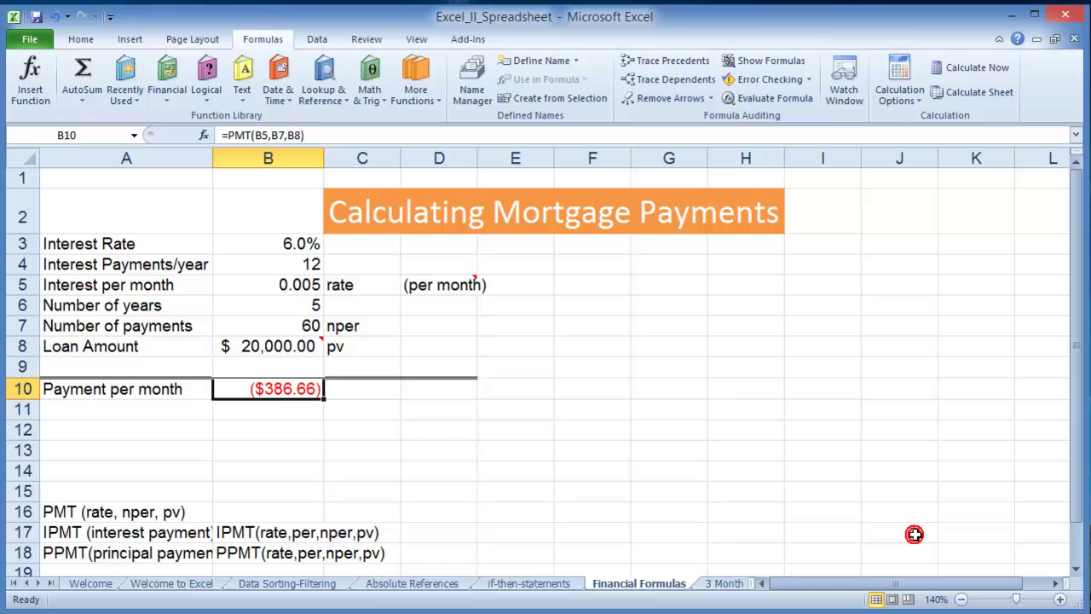
pyautogui.click(246, 413)
pyautogui.click(145, 416)
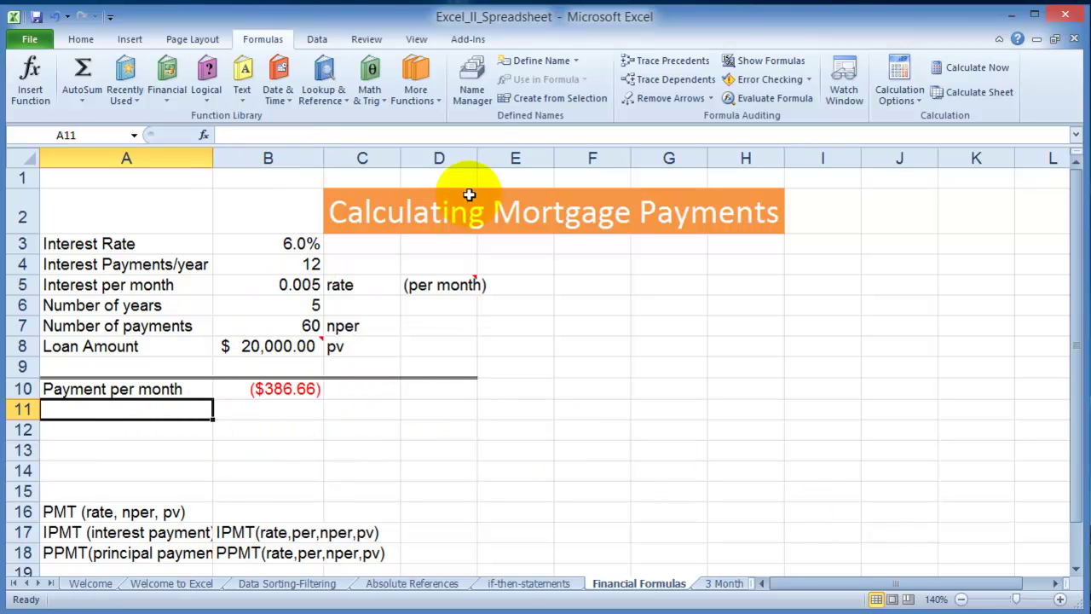
# Set the interest rate in B3 to 5%
pyautogui.moveTo(283, 343)
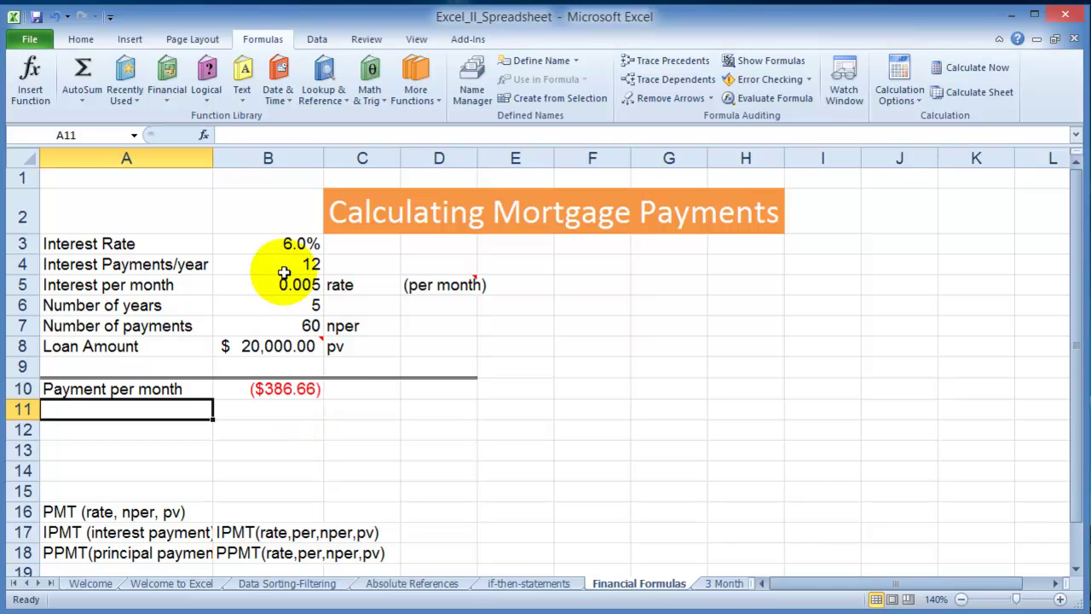
pyautogui.click(294, 243)
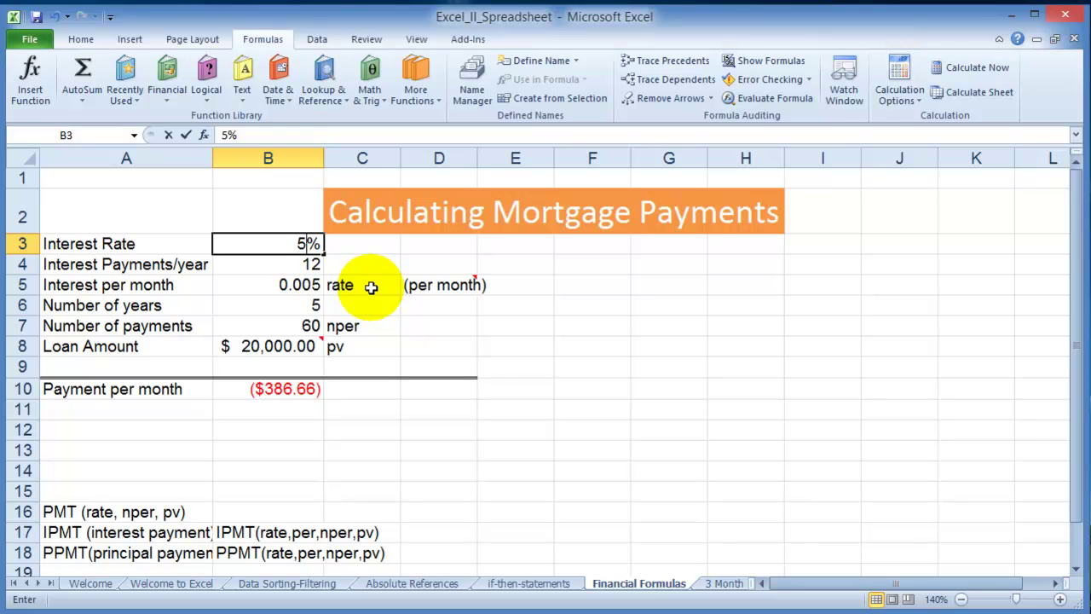
pyautogui.write('5')
pyautogui.press('Return')
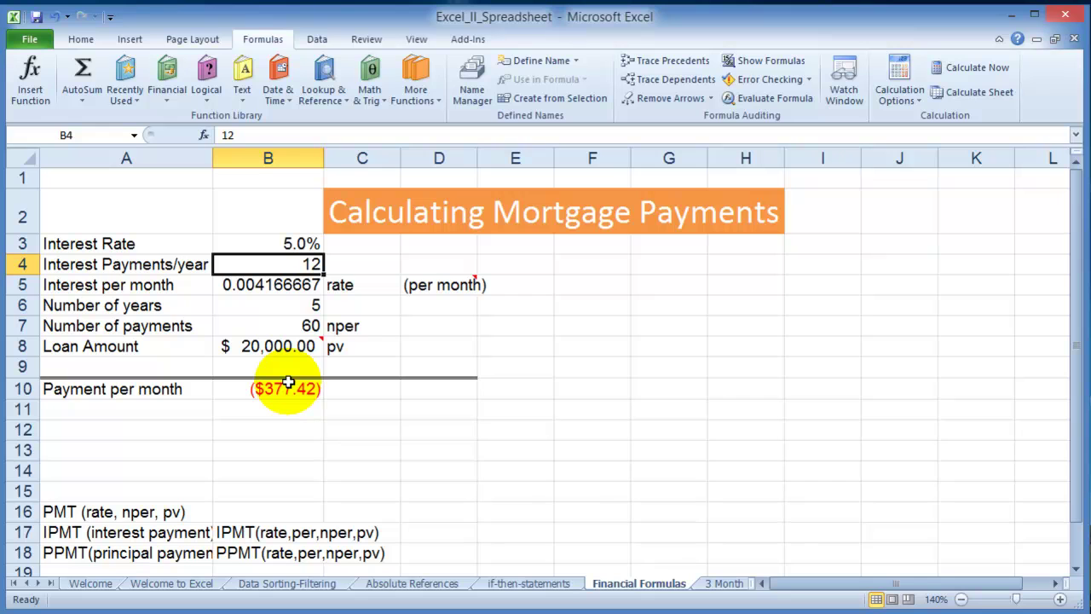
# Set the interest rate in B3 to 8%
pyautogui.click(294, 245)
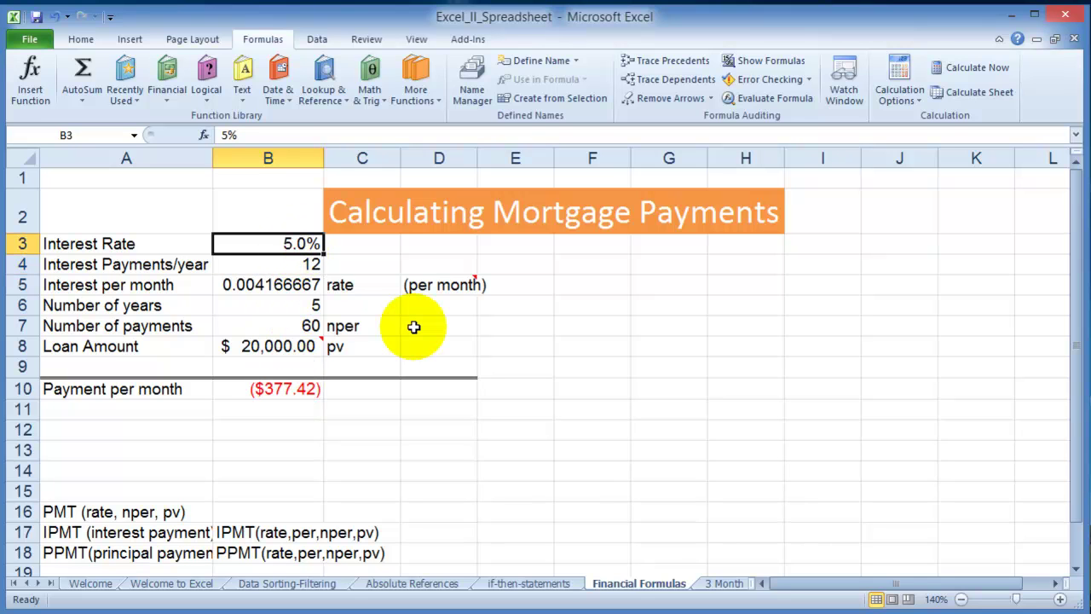
pyautogui.write('1')
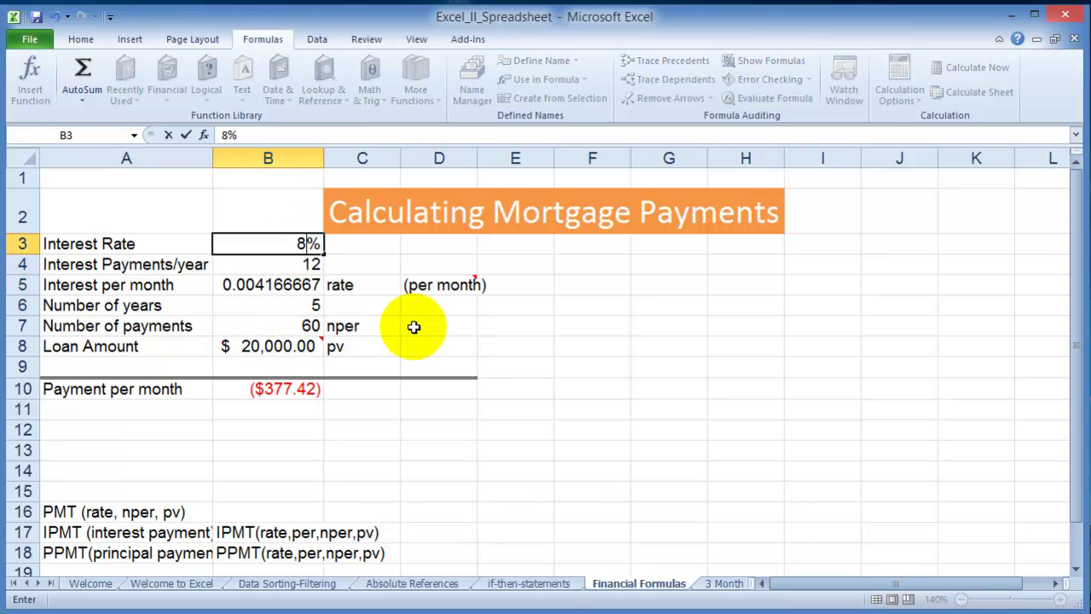
pyautogui.press('Return')
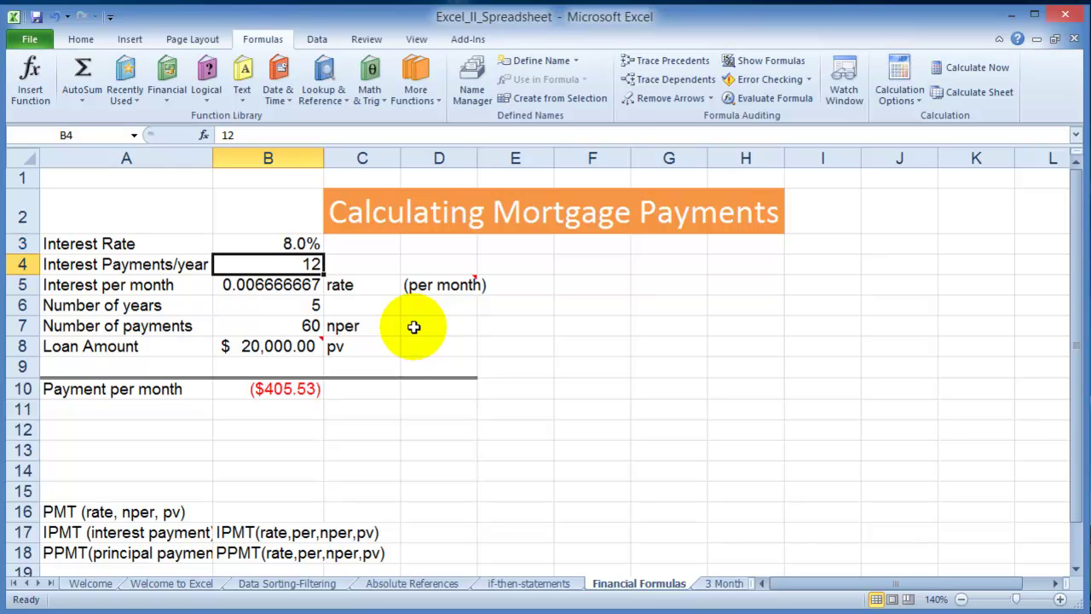
# Add the label "Interest payment" in A11, below the payment per month label
pyautogui.click(187, 412)
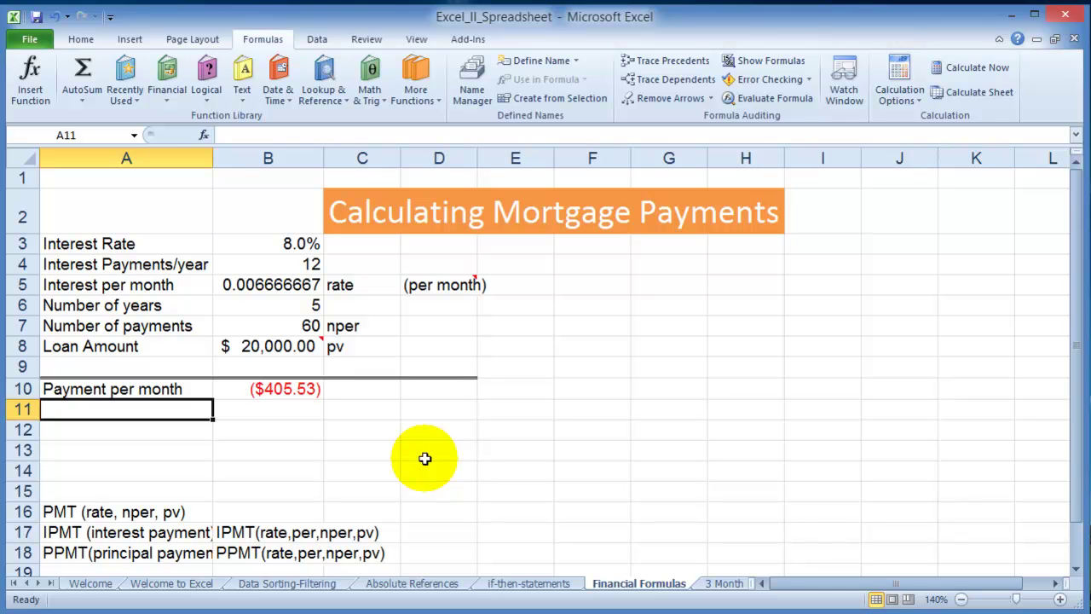
pyautogui.write('Interest payment')
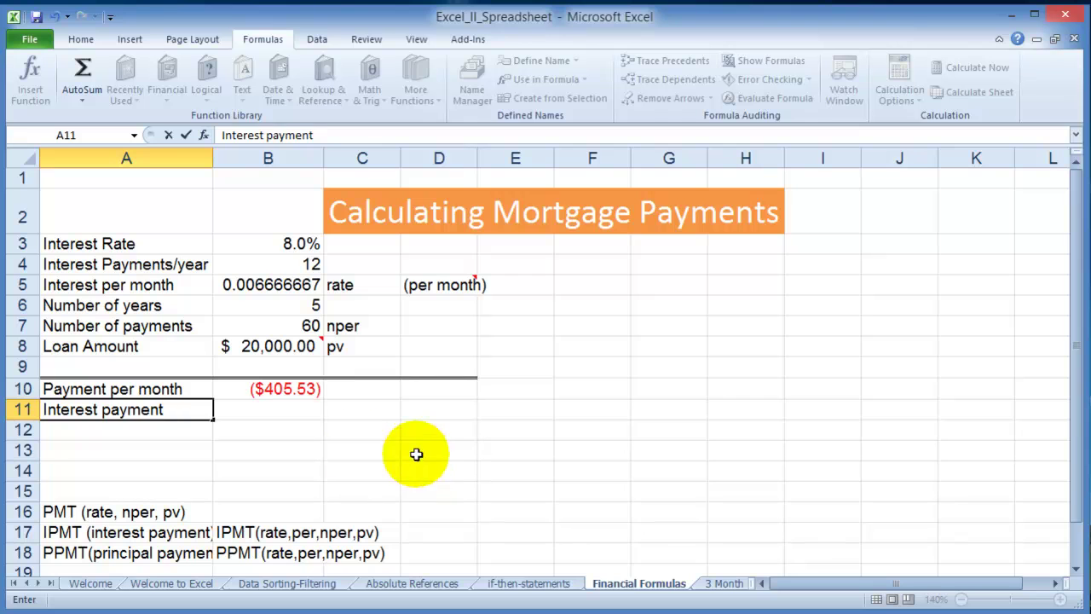
pyautogui.click(294, 412)
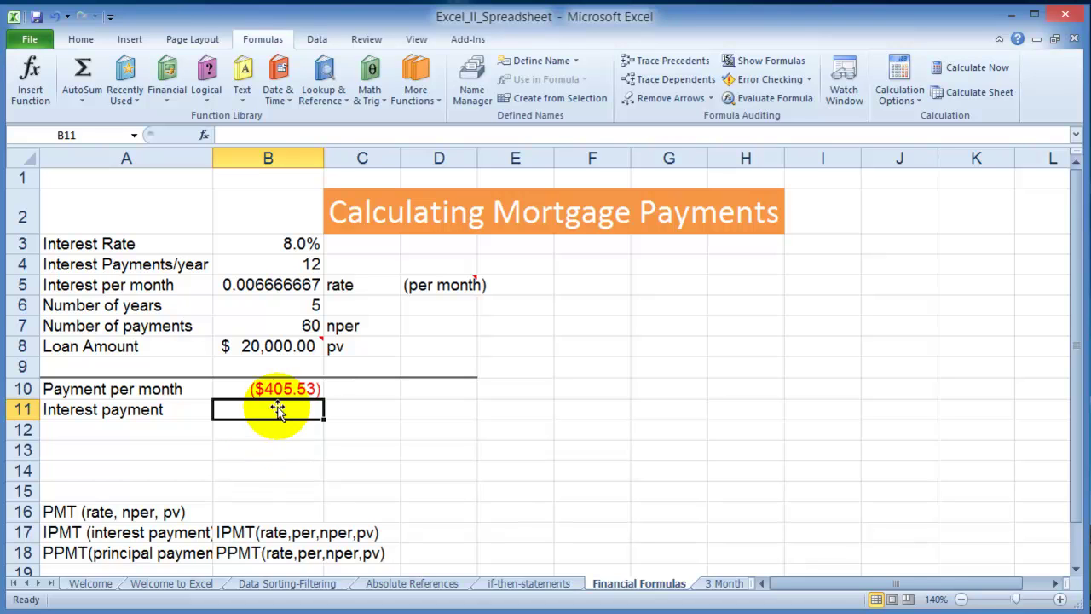
# Find the IPMT function by searching for ipmt, insert it in B11 and use B5 as its rate
pyautogui.click(28, 89)
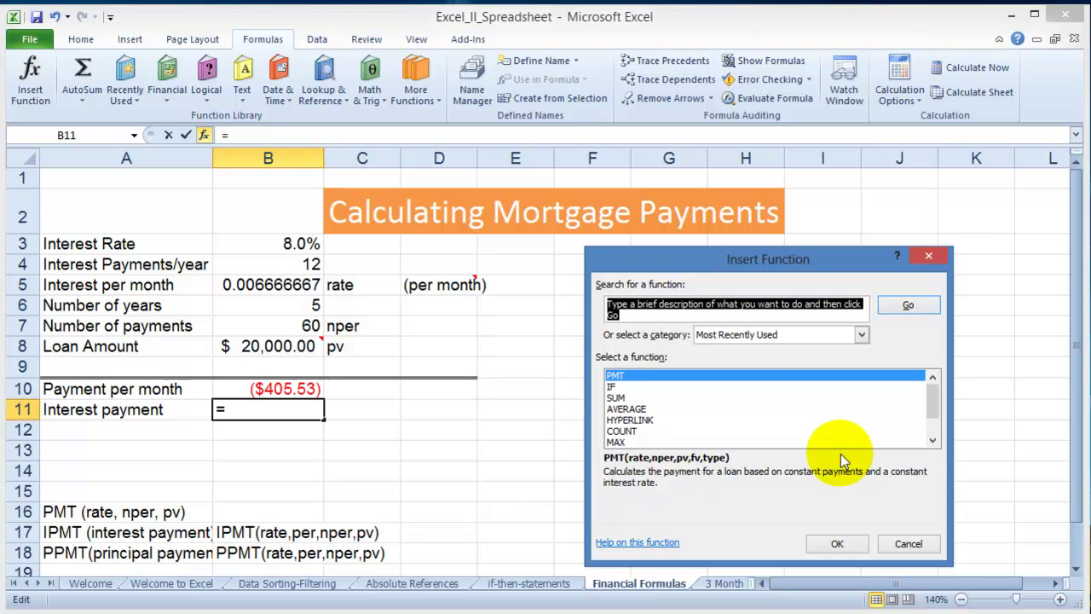
pyautogui.write('i')
pyautogui.press('Return')
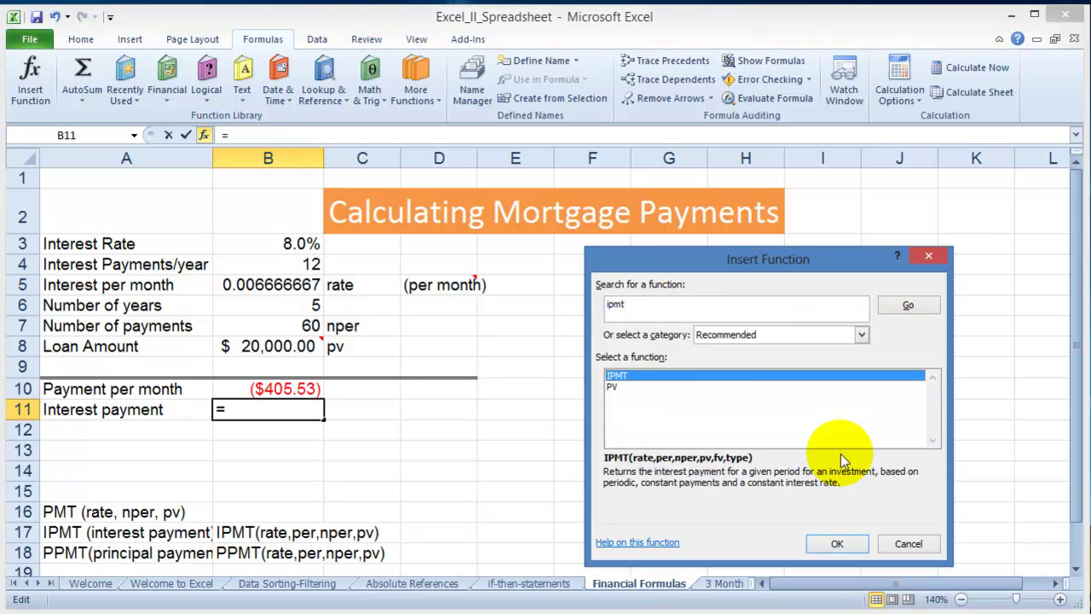
pyautogui.doubleClick(615, 376)
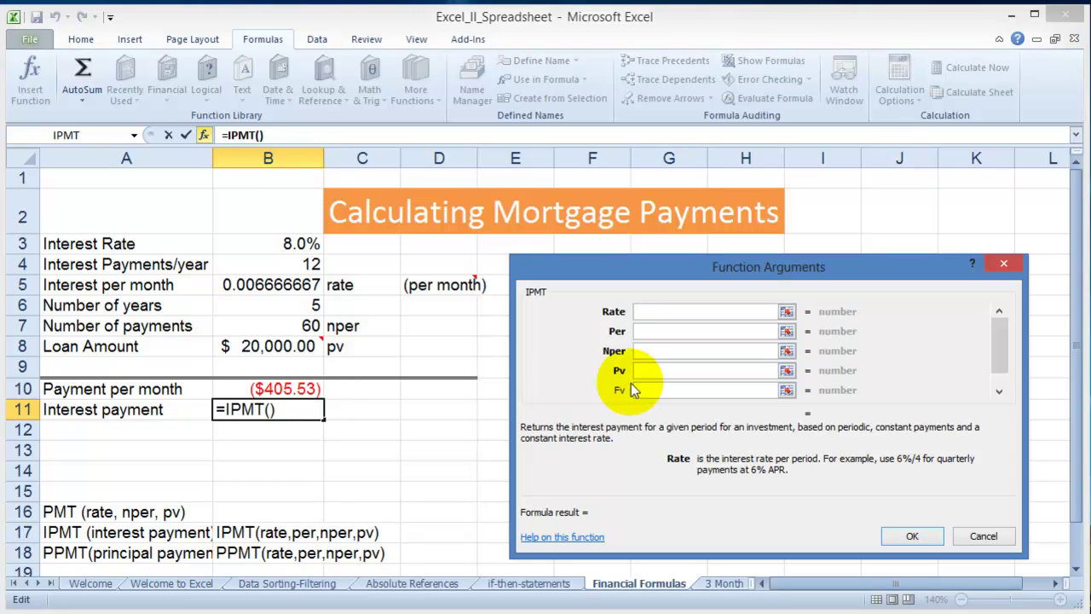
pyautogui.click(283, 284)
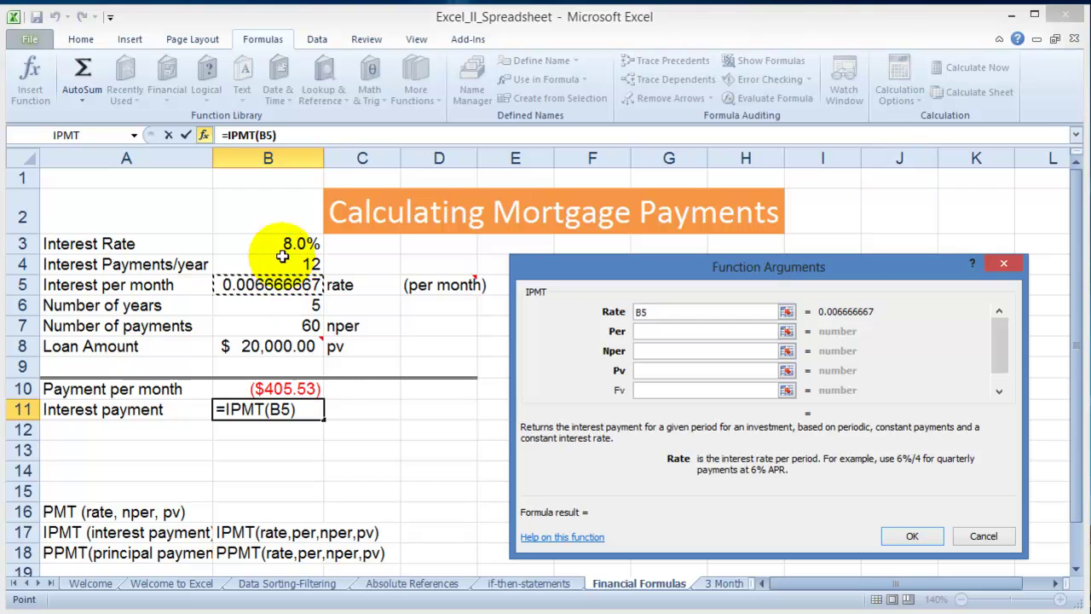
pyautogui.click(983, 537)
pyautogui.click(37, 99)
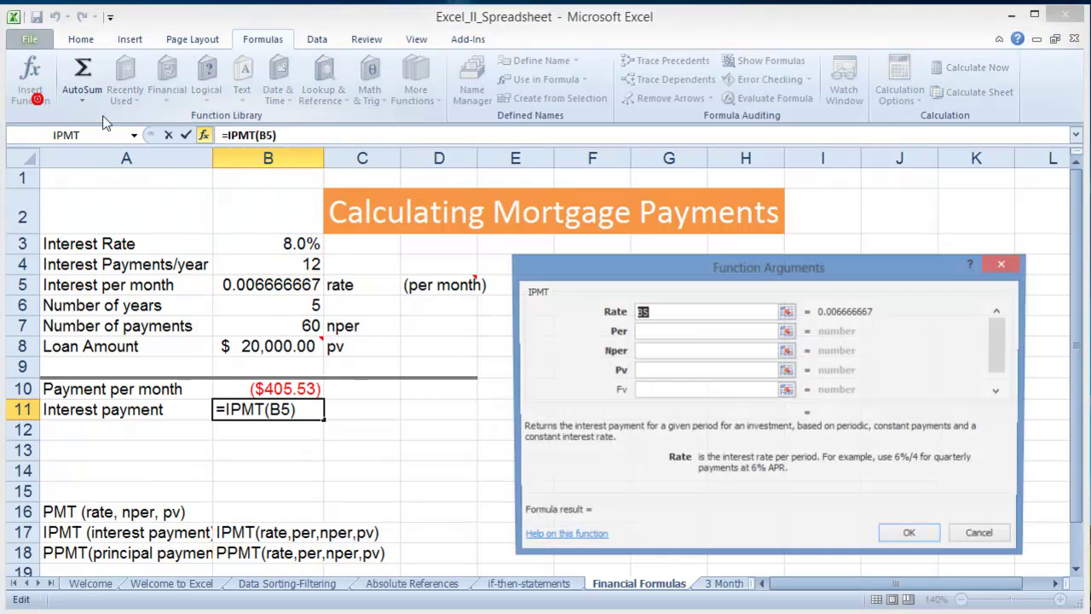
# Complete the IPMT formula in B11 with 1 as the period, B7 as nper and B8 as pv
pyautogui.click(657, 330)
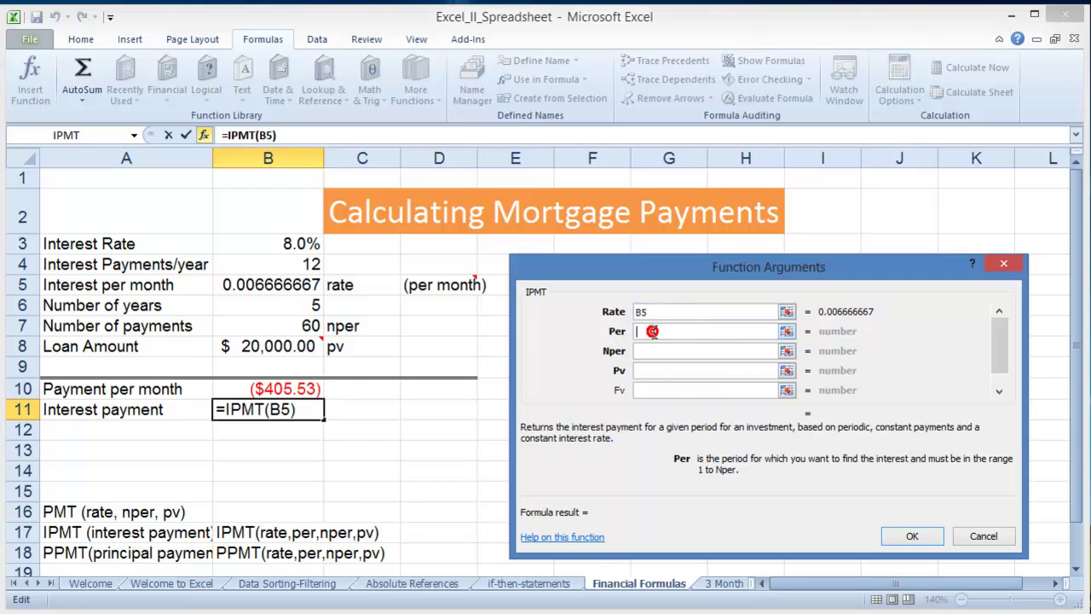
pyautogui.write('1')
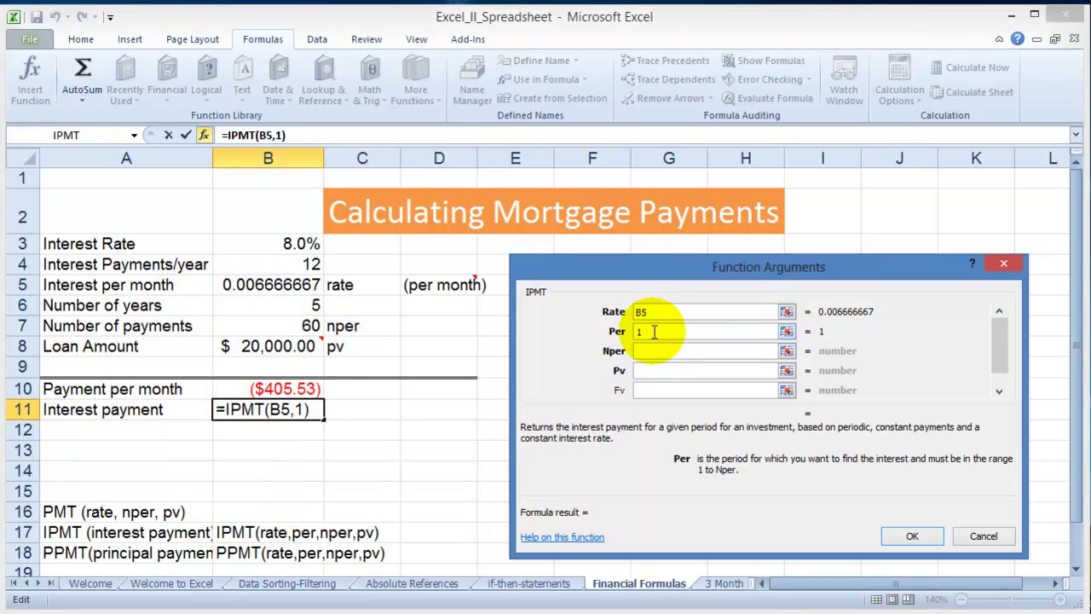
pyautogui.click(651, 350)
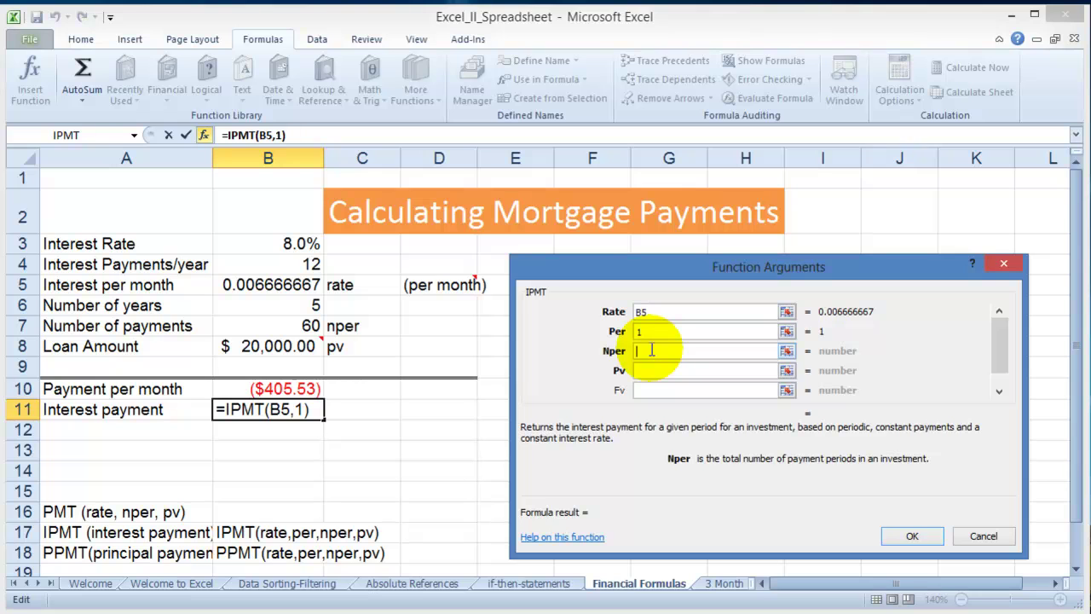
pyautogui.click(300, 327)
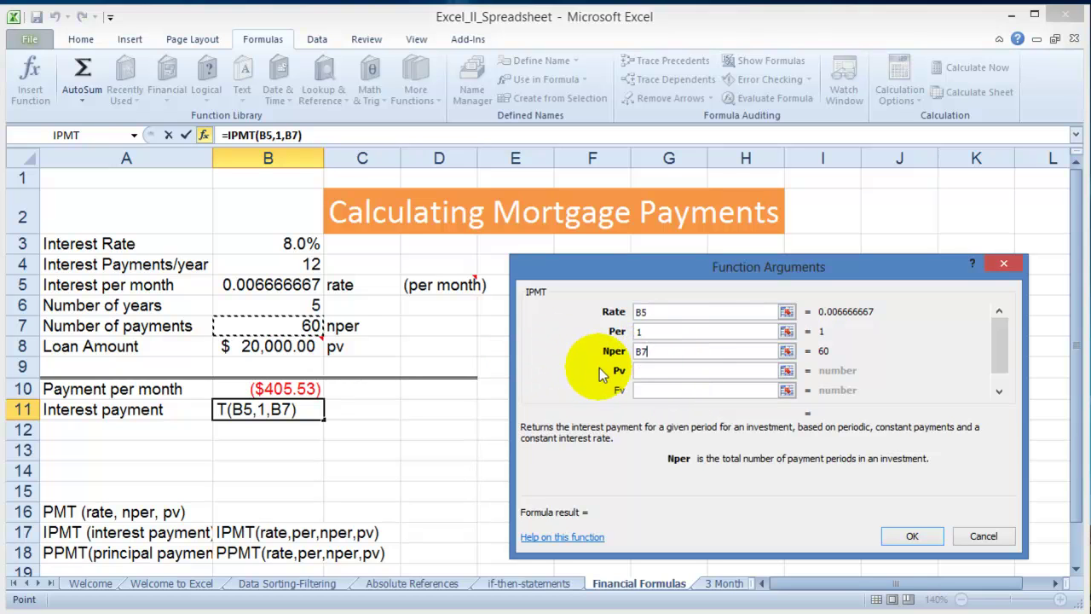
pyautogui.click(652, 372)
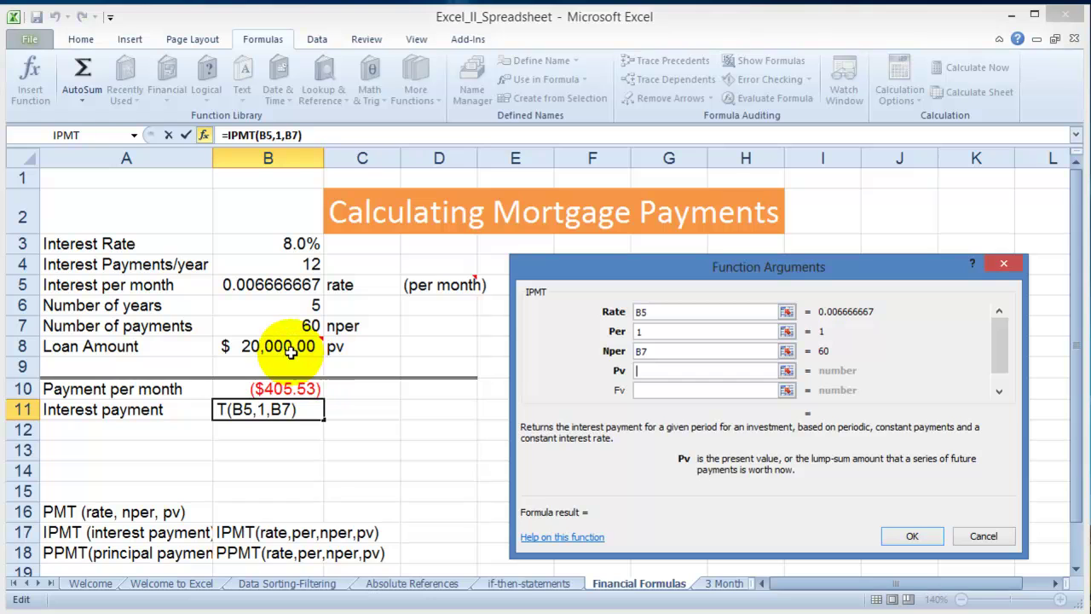
pyautogui.click(286, 347)
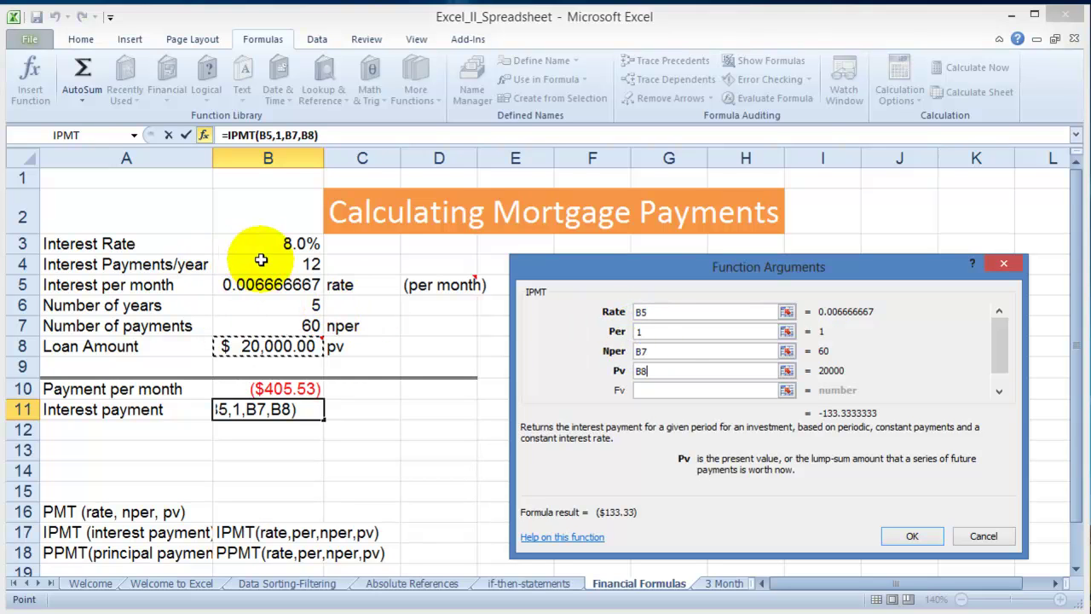
pyautogui.click(678, 313)
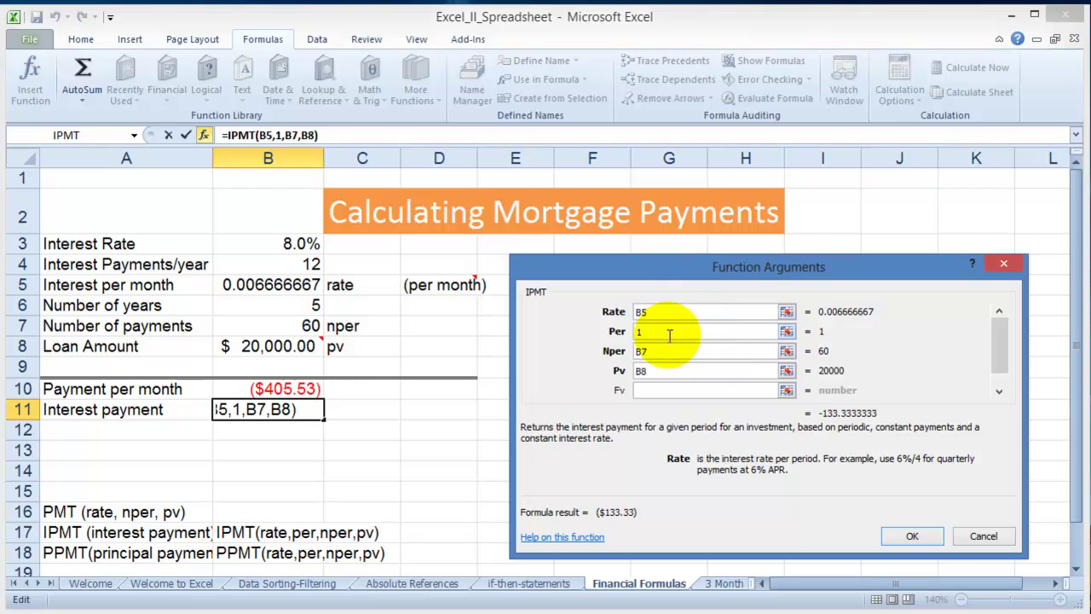
pyautogui.click(912, 536)
pyautogui.click(295, 428)
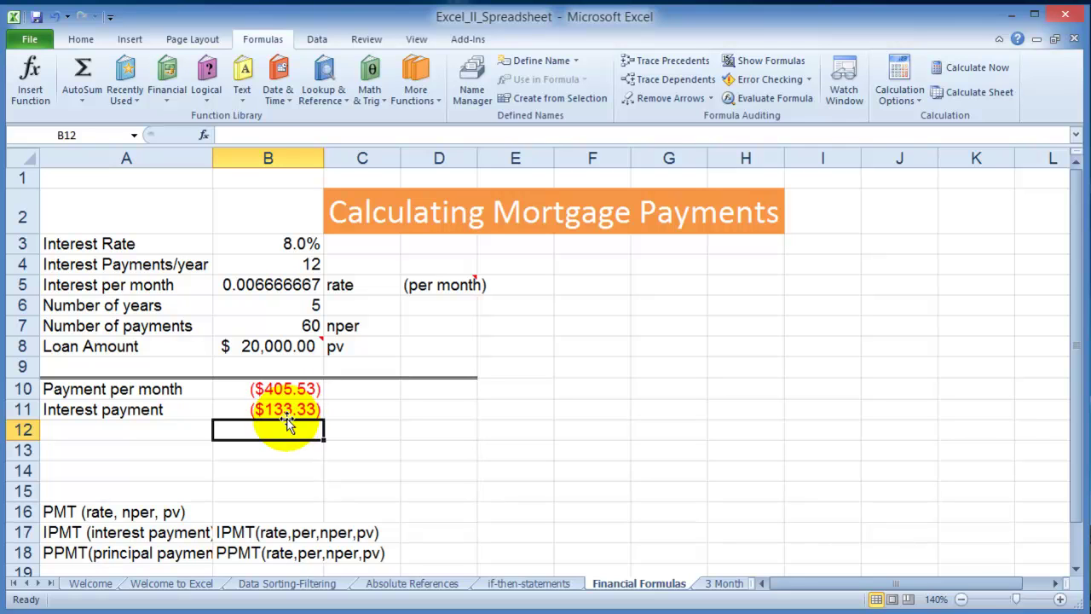
pyautogui.click(293, 413)
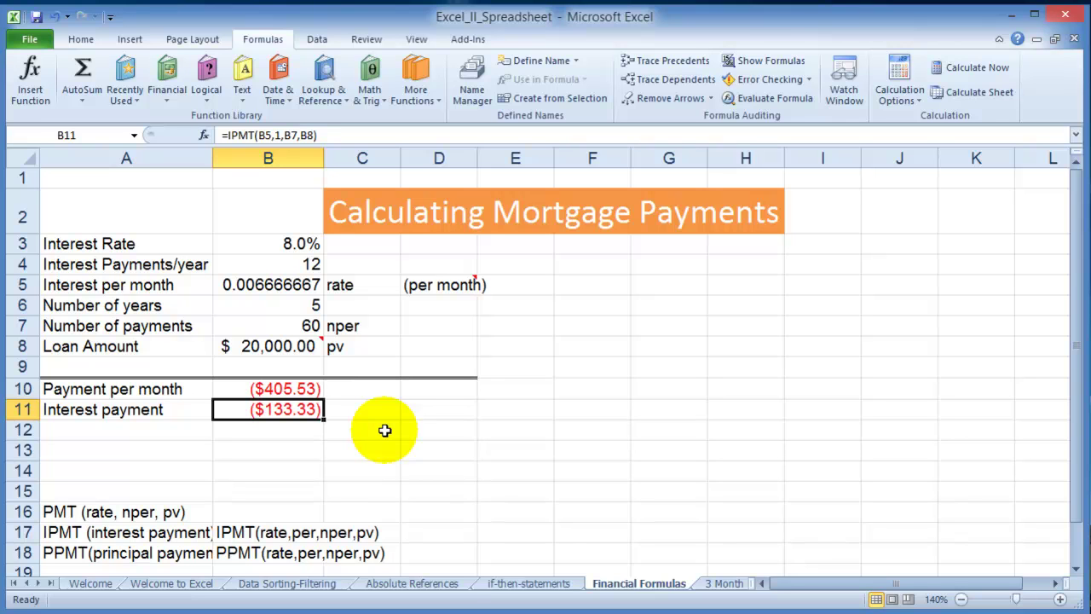
# Set the loan amount in B8 to 300000
pyautogui.click(292, 245)
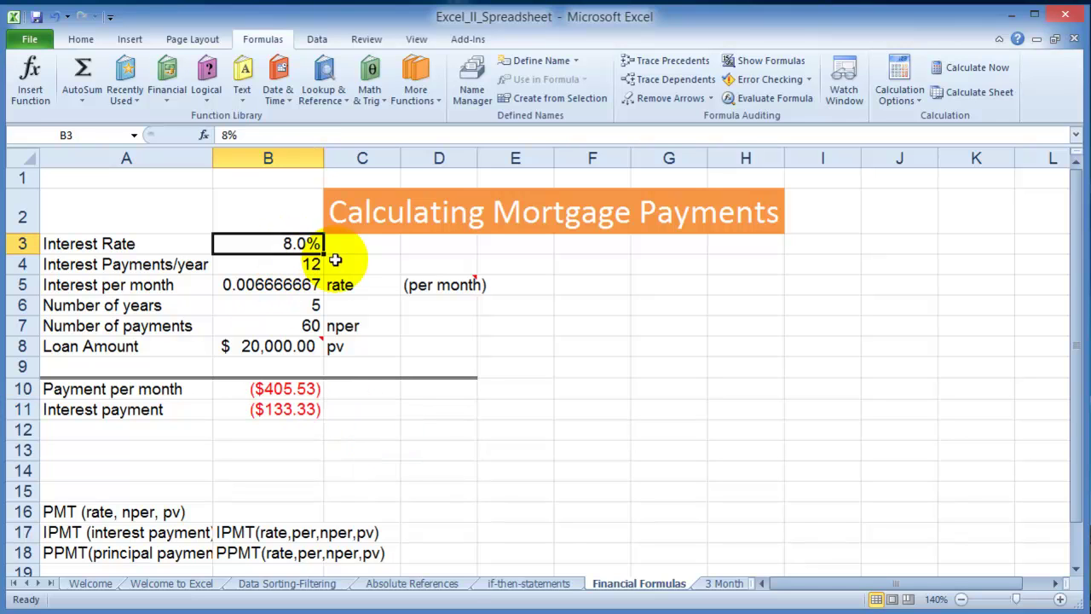
pyautogui.click(305, 344)
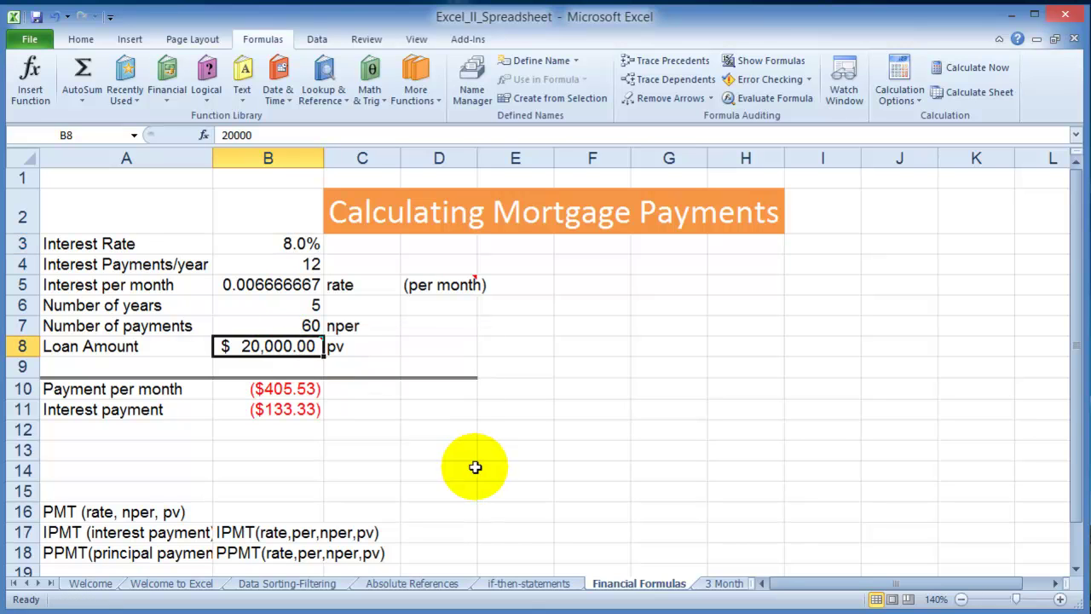
pyautogui.write('30')
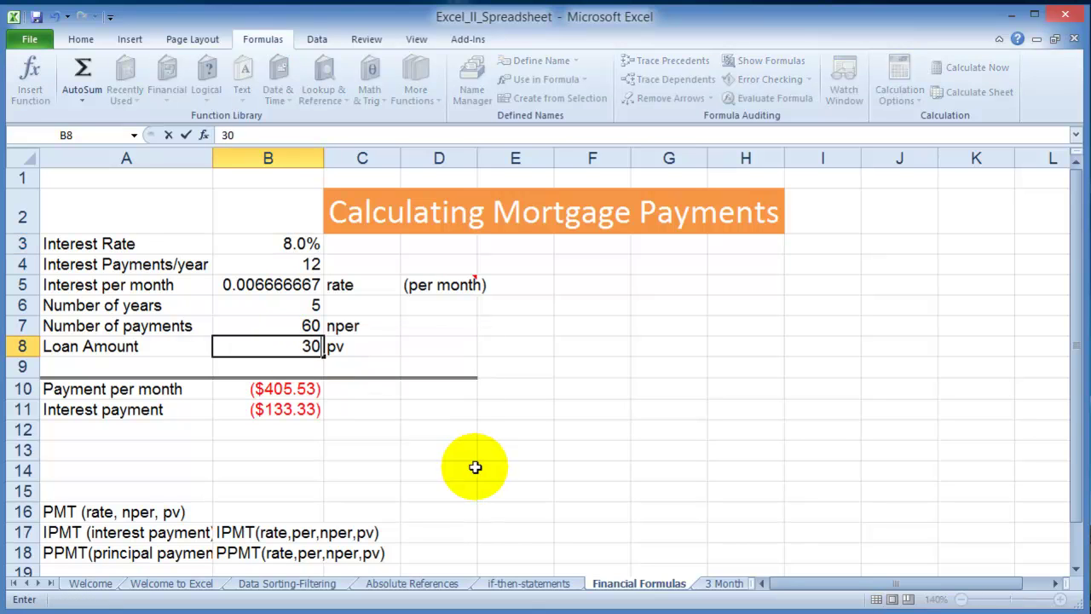
pyautogui.write('000')
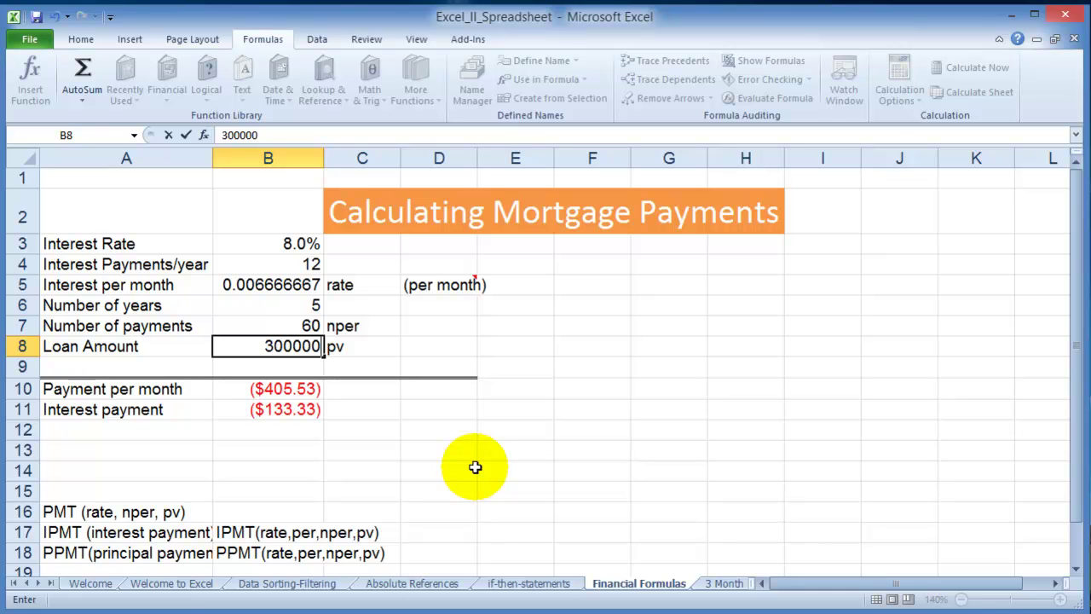
pyautogui.press('Return')
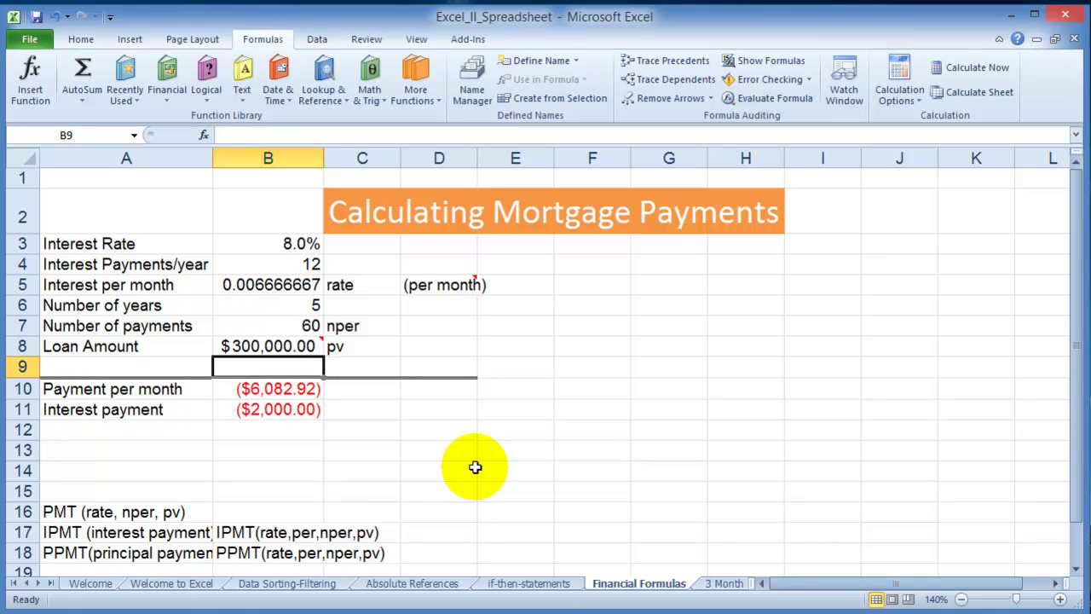
# Set the number of years in B6 to 30
pyautogui.click(290, 246)
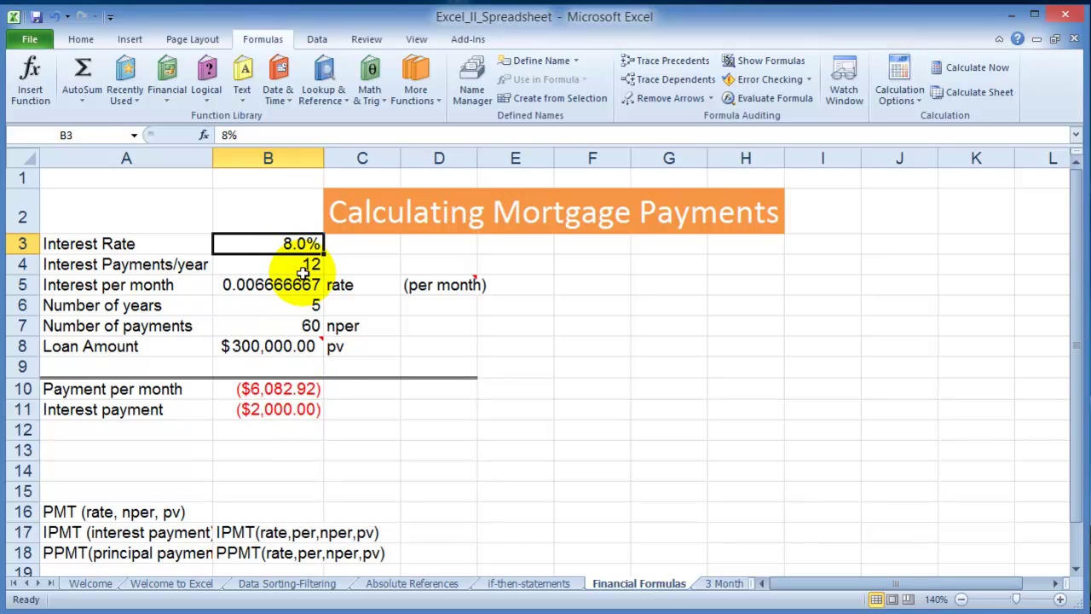
pyautogui.click(300, 309)
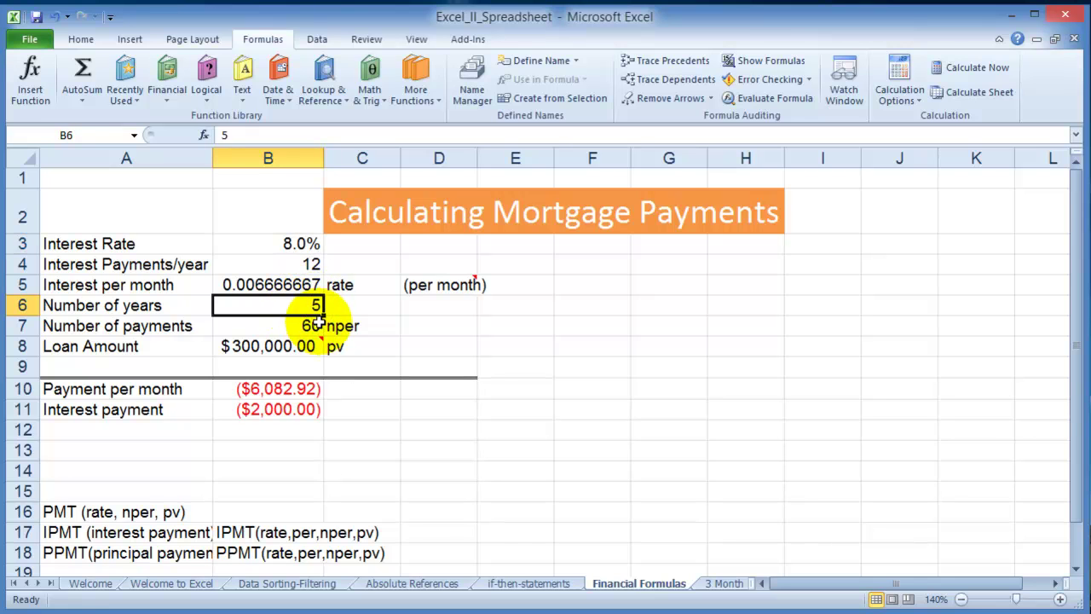
pyautogui.moveTo(314, 337)
pyautogui.write('3')
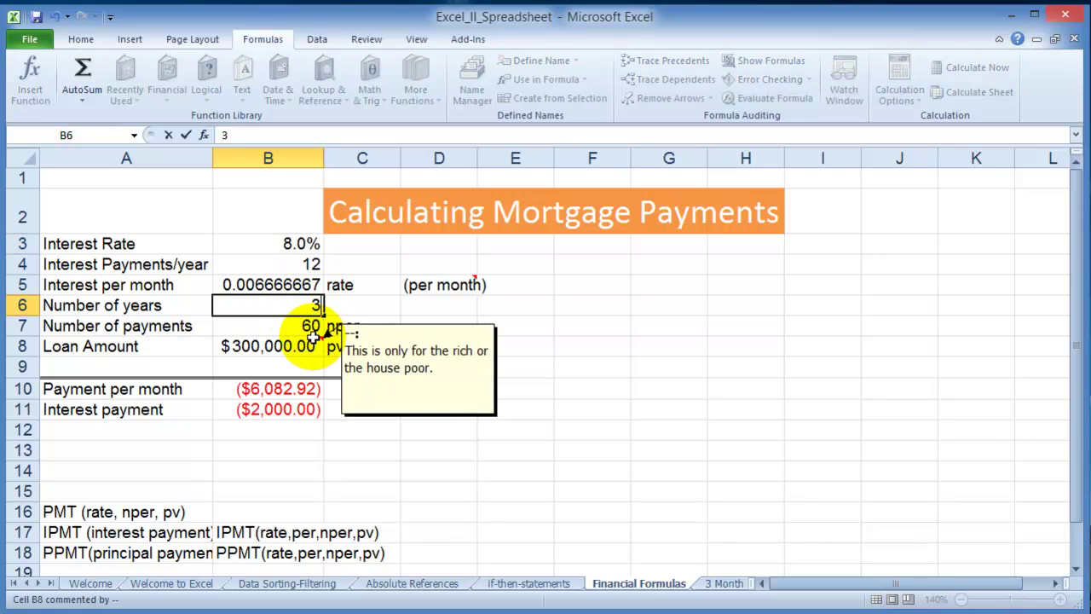
pyautogui.press('Return')
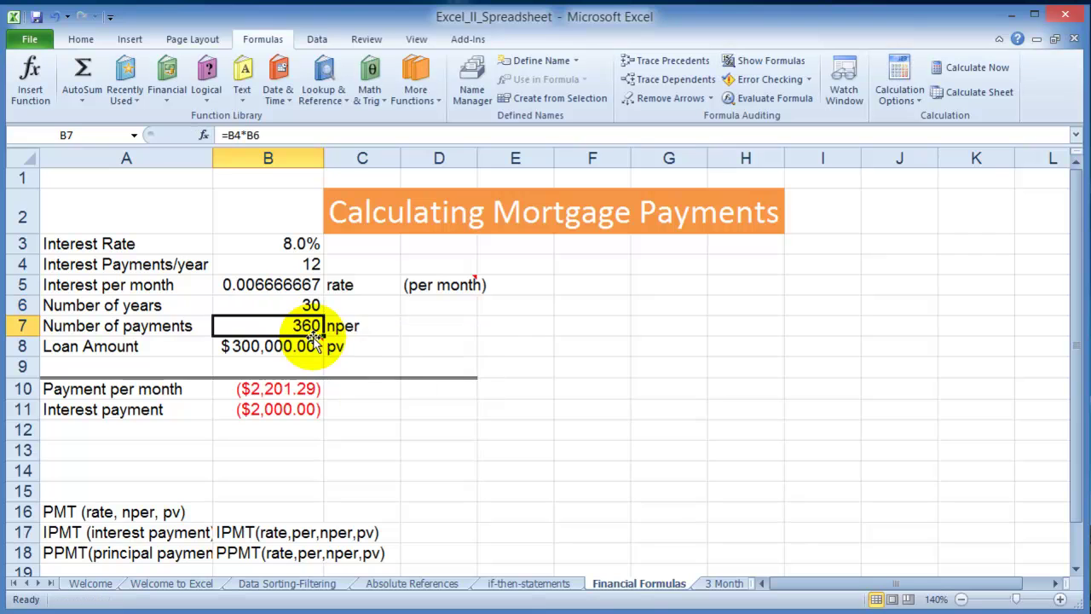
# Check the payment and interest formulas in B10 and B11, and set the interest rate in B3 to 4%
pyautogui.click(308, 244)
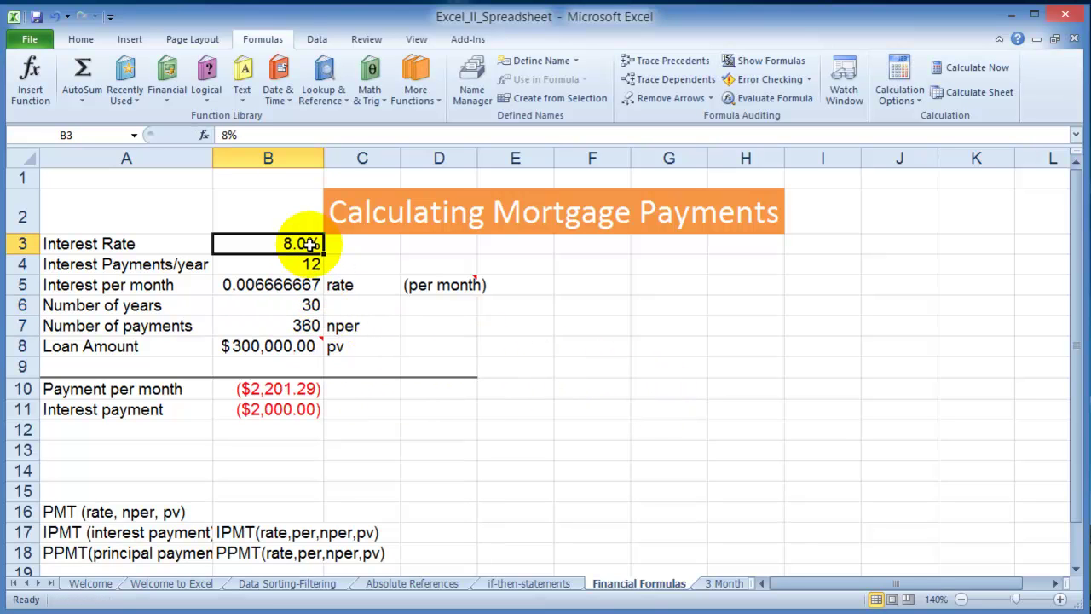
pyautogui.moveTo(254, 349)
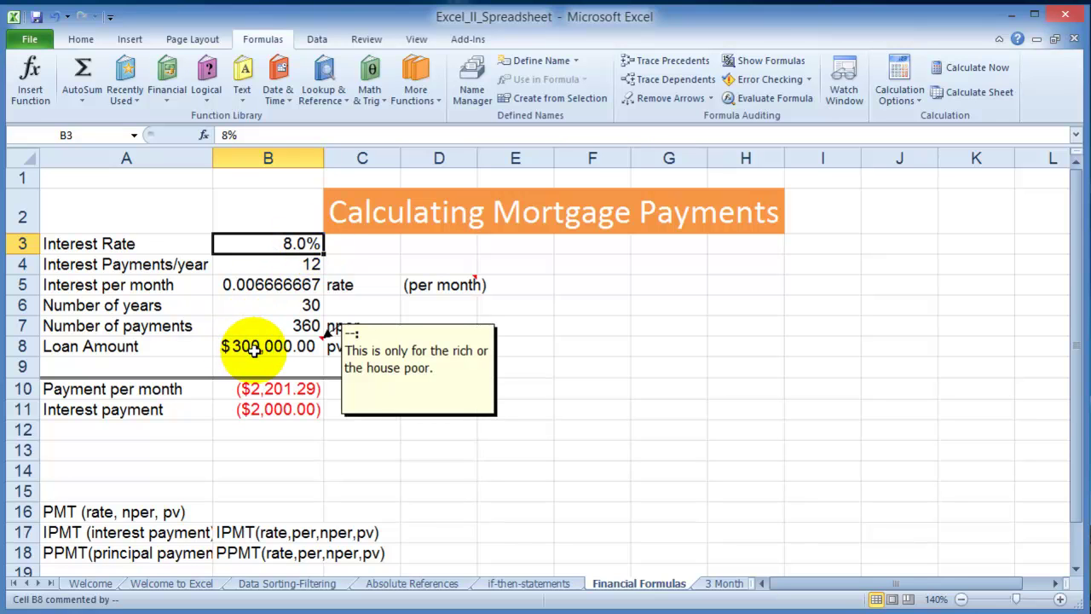
pyautogui.click(278, 389)
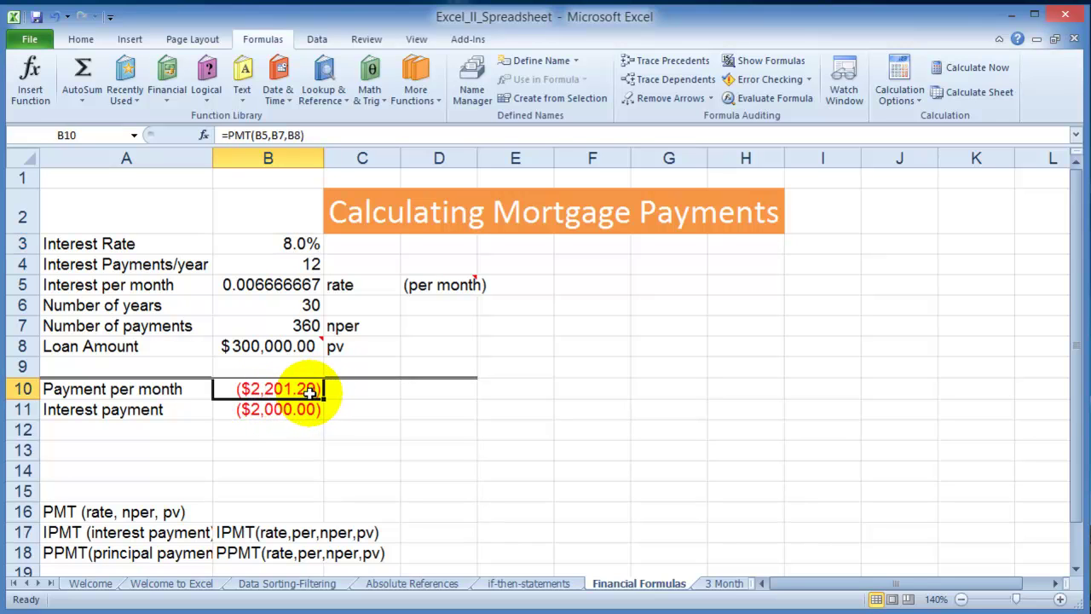
pyautogui.click(268, 410)
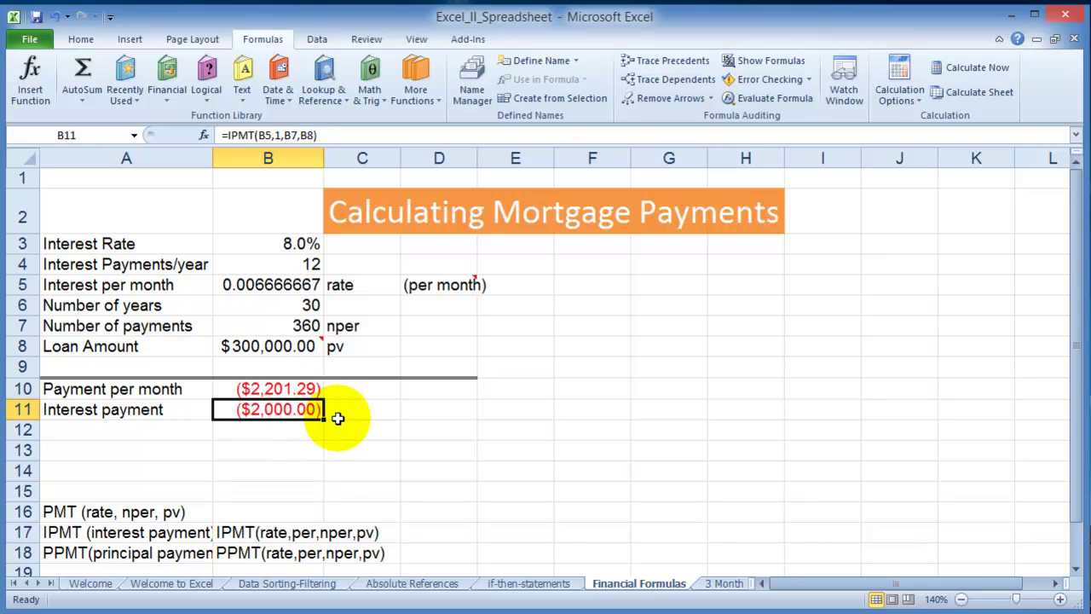
pyautogui.click(308, 244)
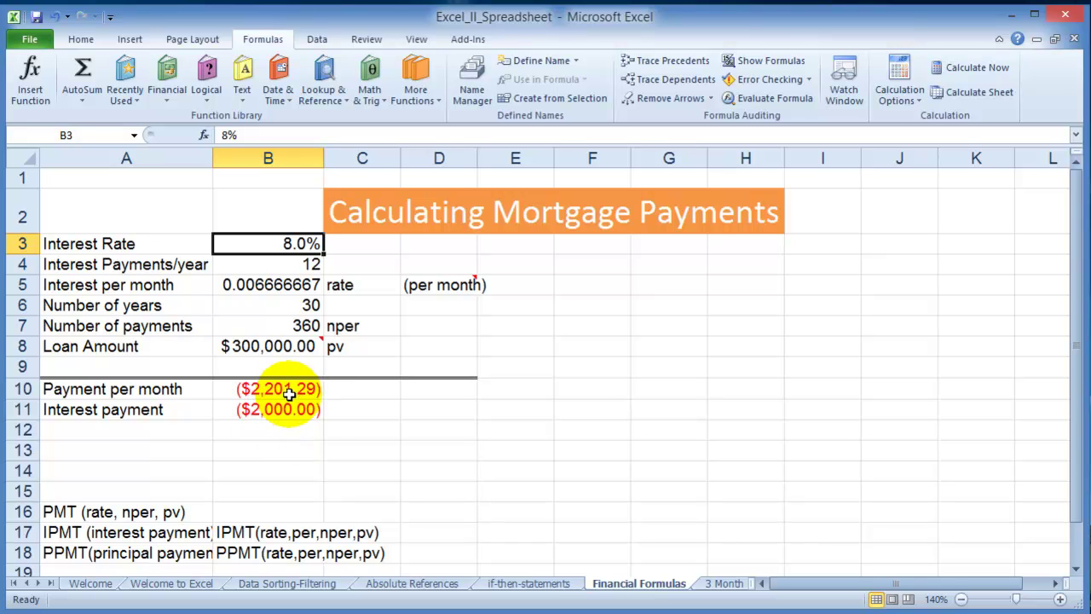
pyautogui.write('4%')
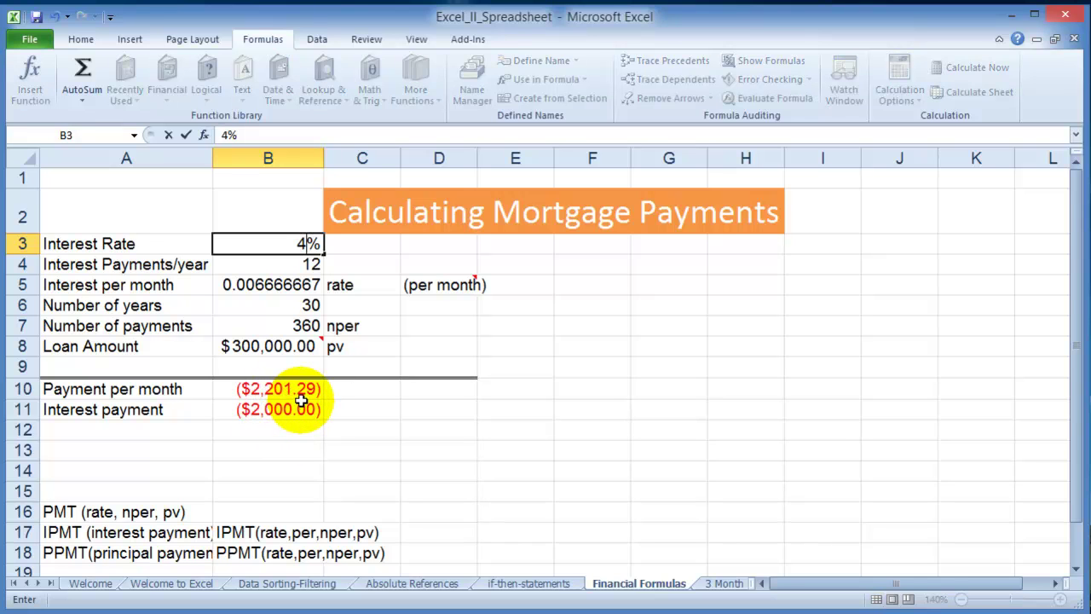
pyautogui.press('Return')
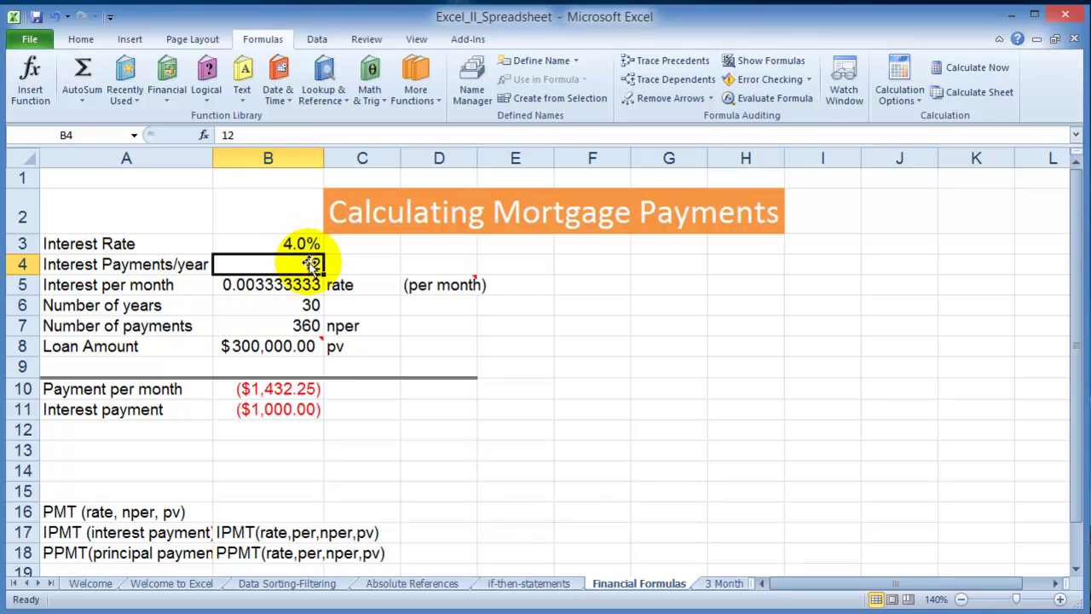
pyautogui.click(290, 411)
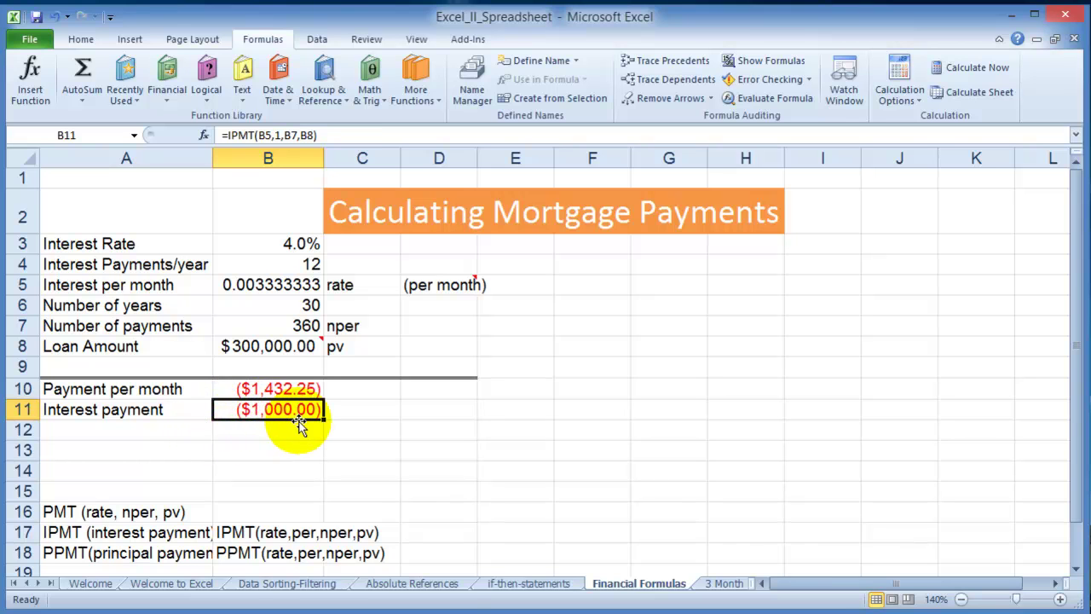
# Set the loan amount in B8 to 200,000
pyautogui.click(262, 345)
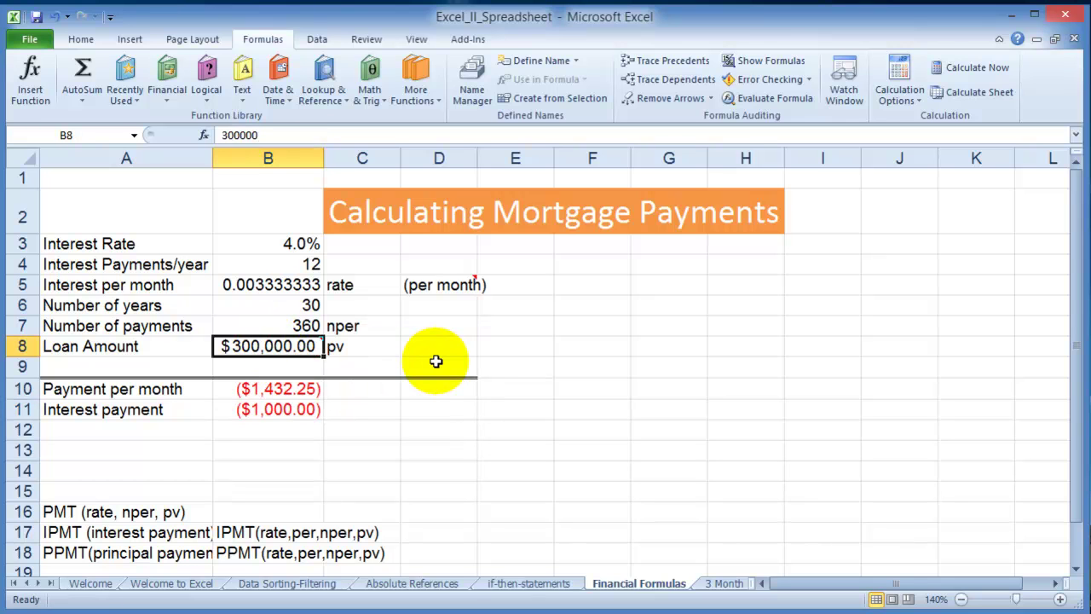
pyautogui.write('20')
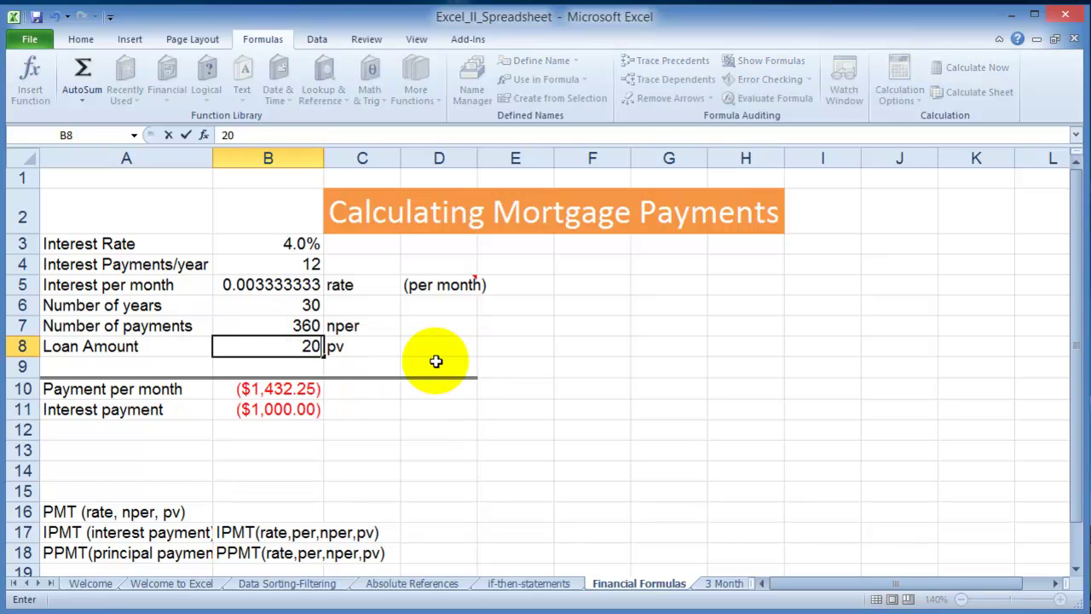
pyautogui.write('0,')
pyautogui.write('00')
pyautogui.write('000')
pyautogui.press('Return')
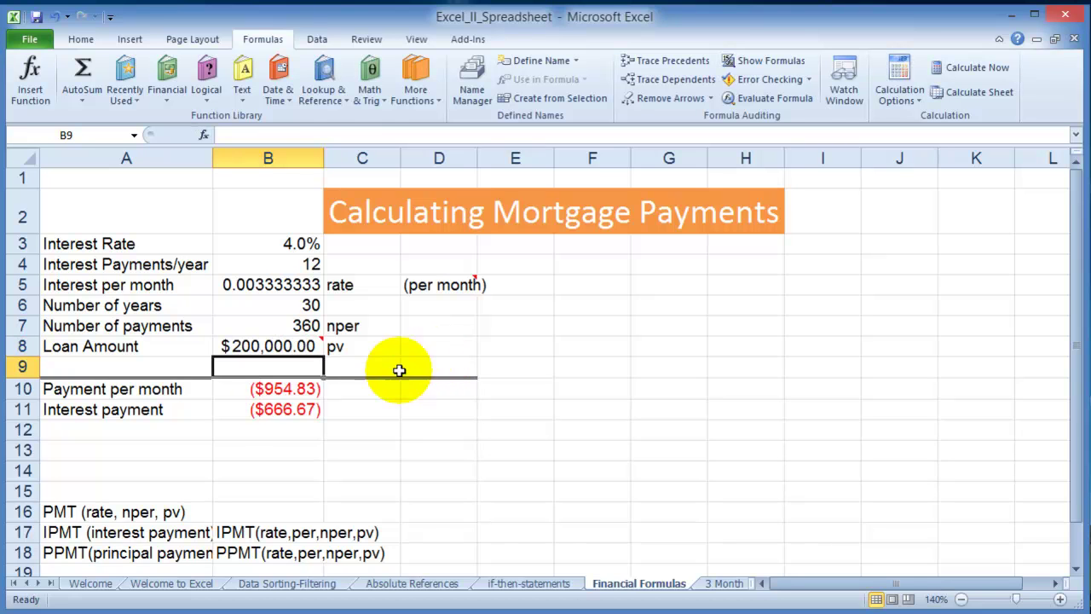
# Set the interest rate in B3 to 5% and select the interest payment result in B11
pyautogui.click(286, 395)
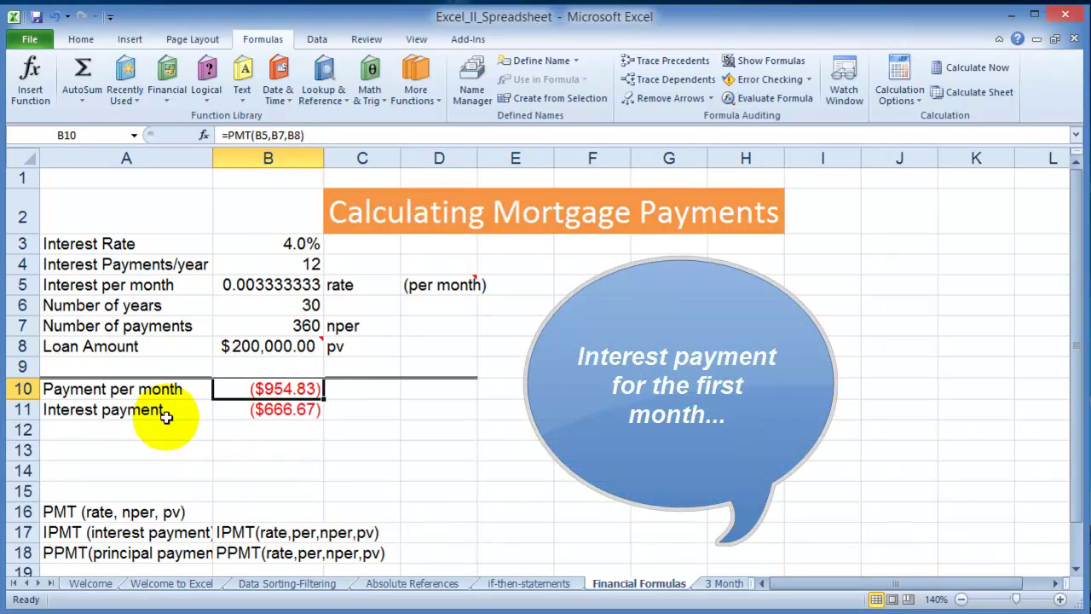
pyautogui.click(78, 415)
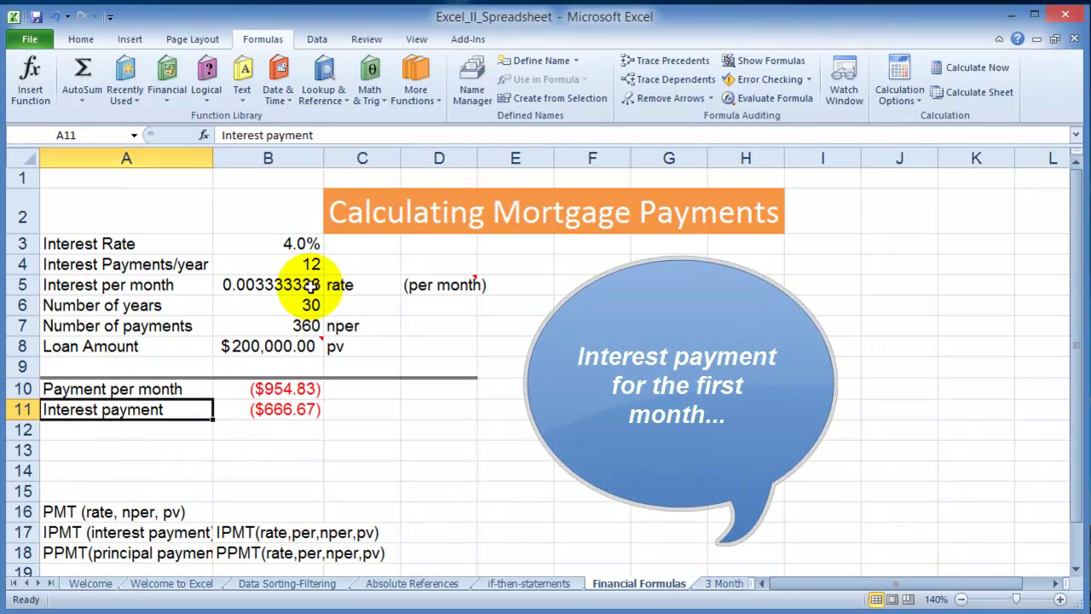
pyautogui.click(293, 245)
pyautogui.write('5')
pyautogui.click(282, 412)
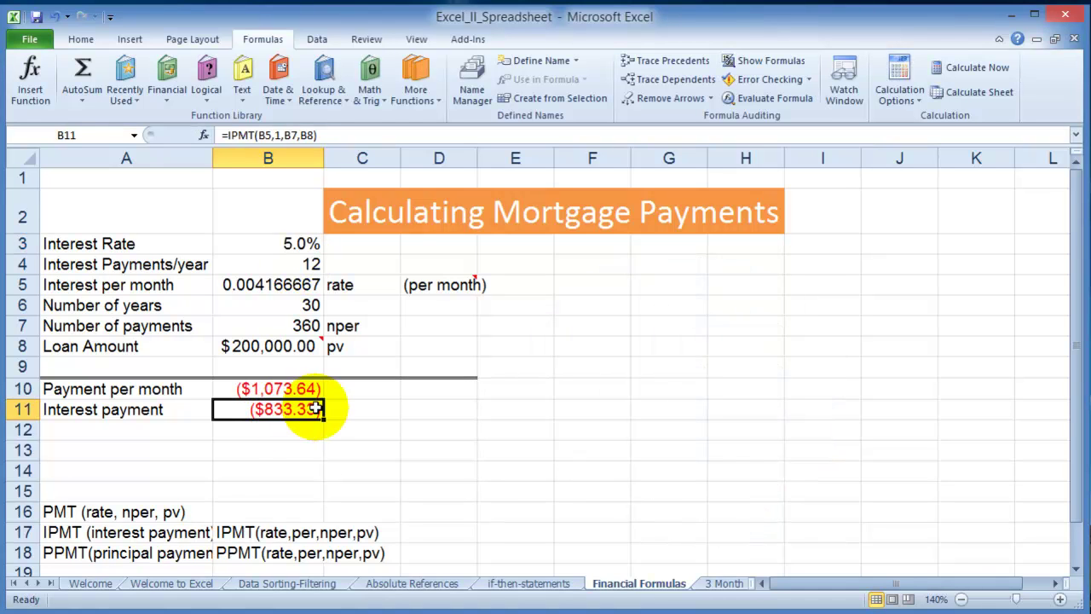
# Change the period argument of the IPMT formula in B11 to 5
pyautogui.click(286, 136)
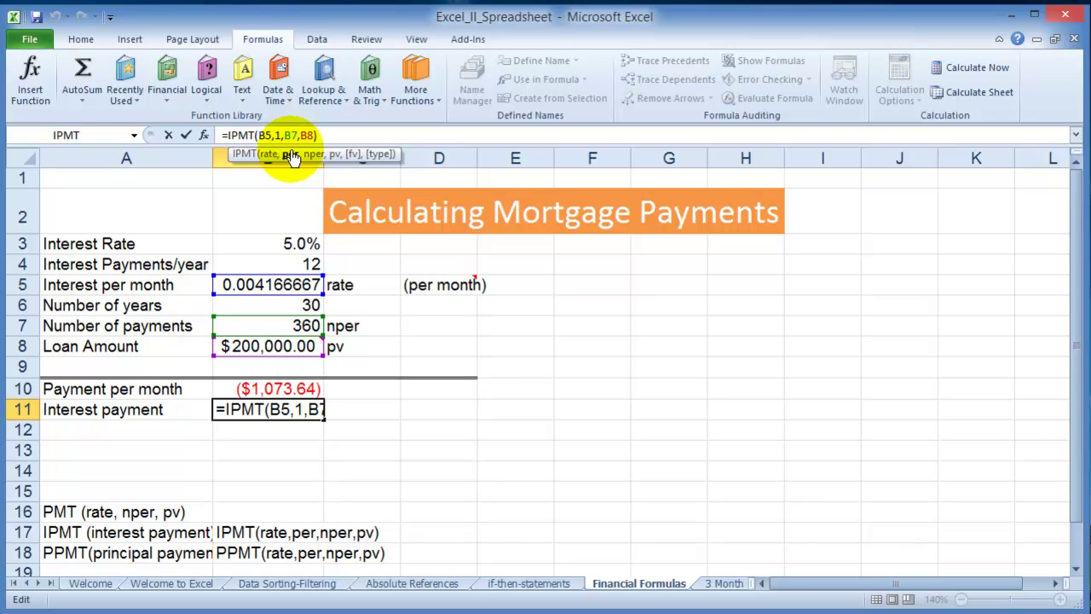
pyautogui.press('BackSpace')
pyautogui.write('5')
pyautogui.press('Return')
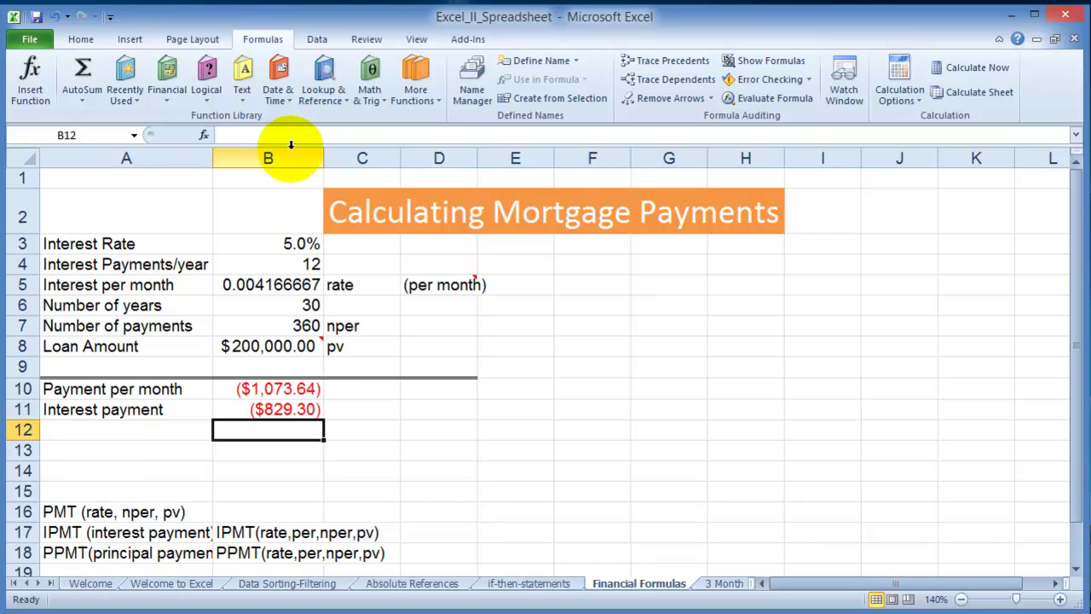
# Set the period argument of the IPMT formula in B11 back to 1
pyautogui.click(281, 411)
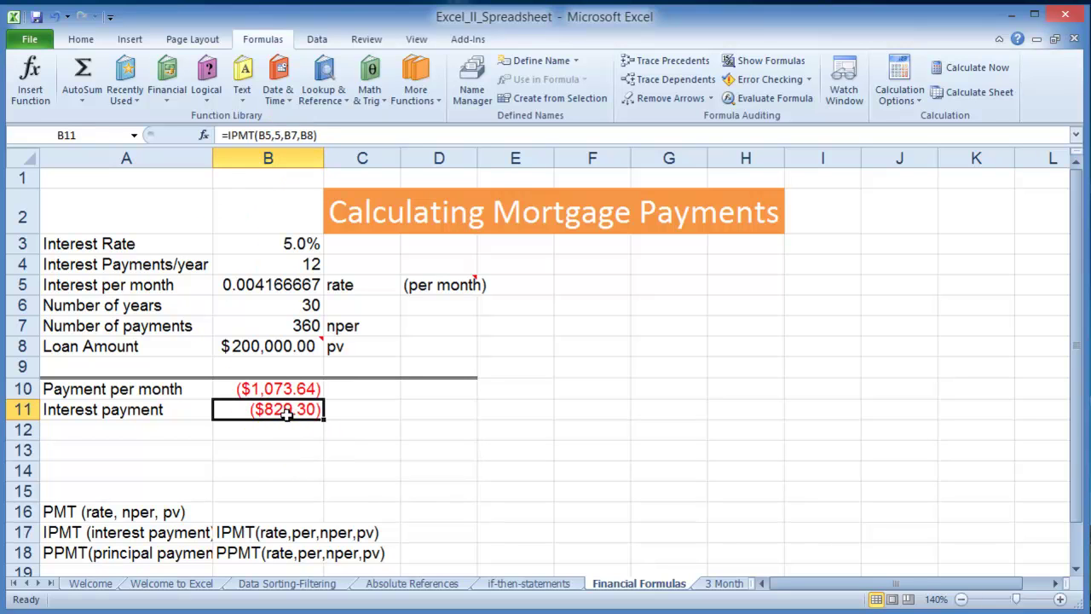
pyautogui.click(282, 134)
pyautogui.press('BackSpace')
pyautogui.write('1')
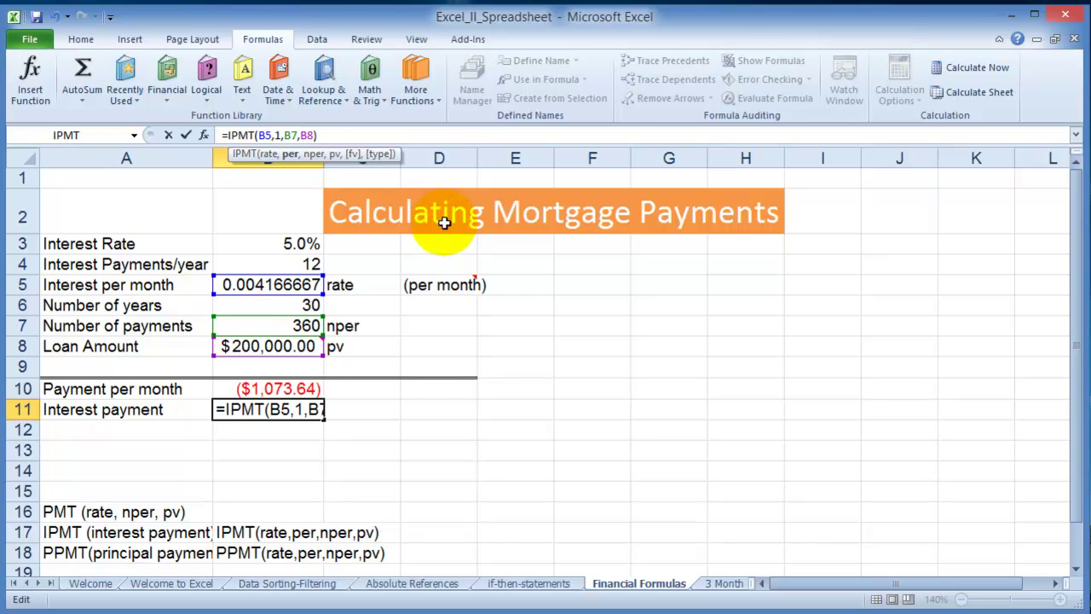
pyautogui.press('Return')
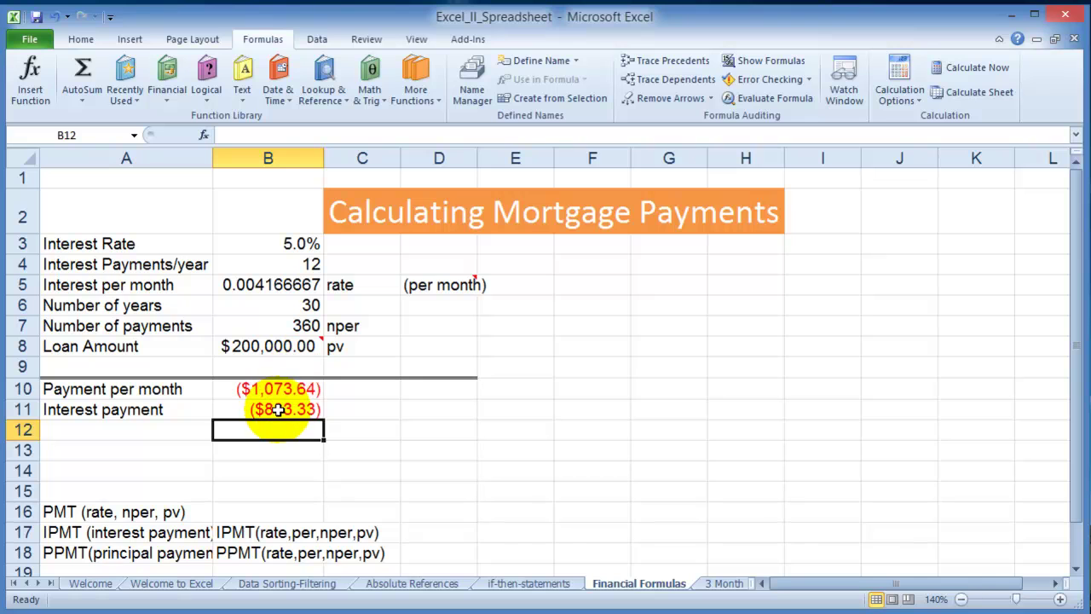
# Add the label "Principal payment" in A12, below the interest payment label
pyautogui.click(117, 430)
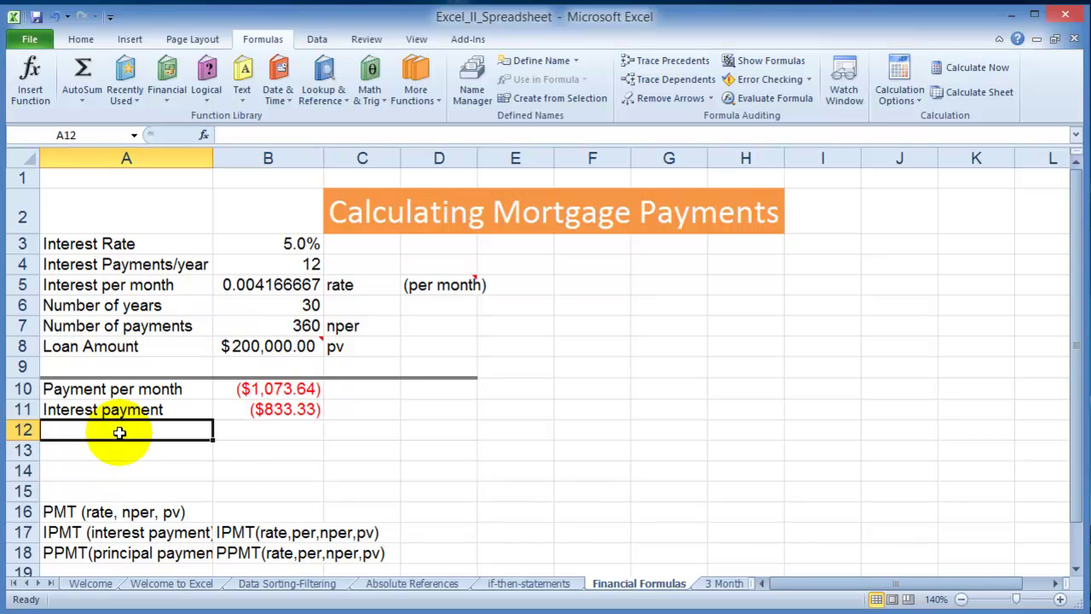
pyautogui.write('Principal payment')
pyautogui.click(255, 428)
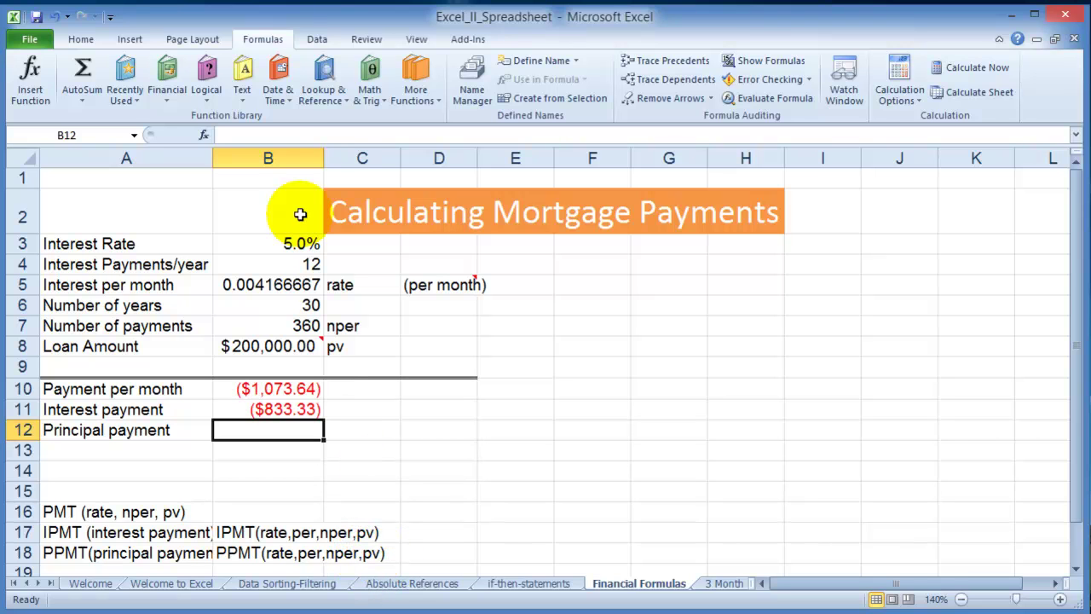
# Search the function library for ppmt and insert the PPMT function in B12, beside the principal payment label
pyautogui.click(32, 92)
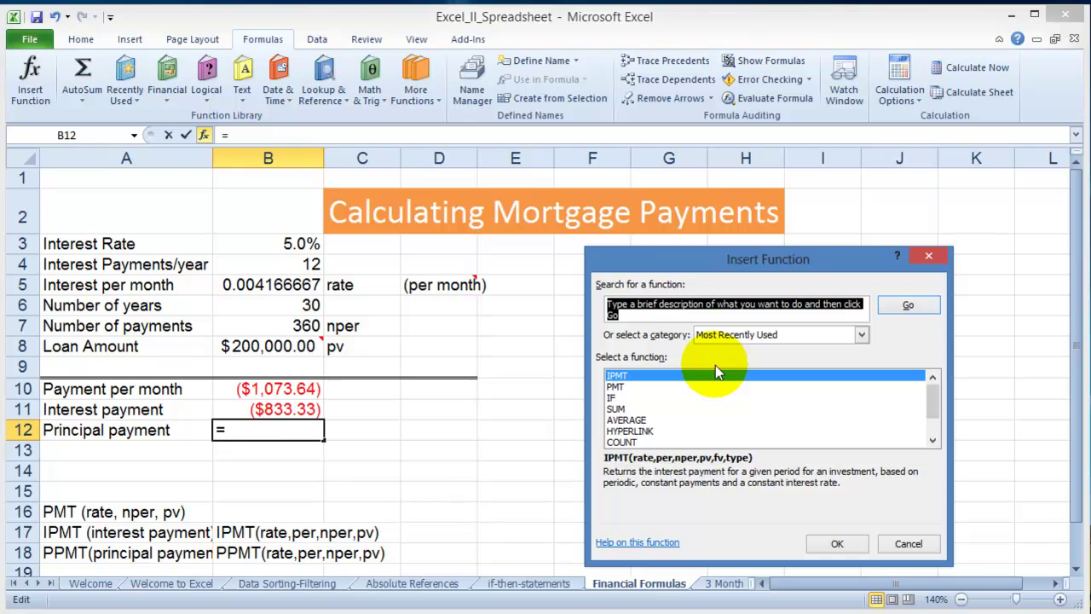
pyautogui.write('ppmt')
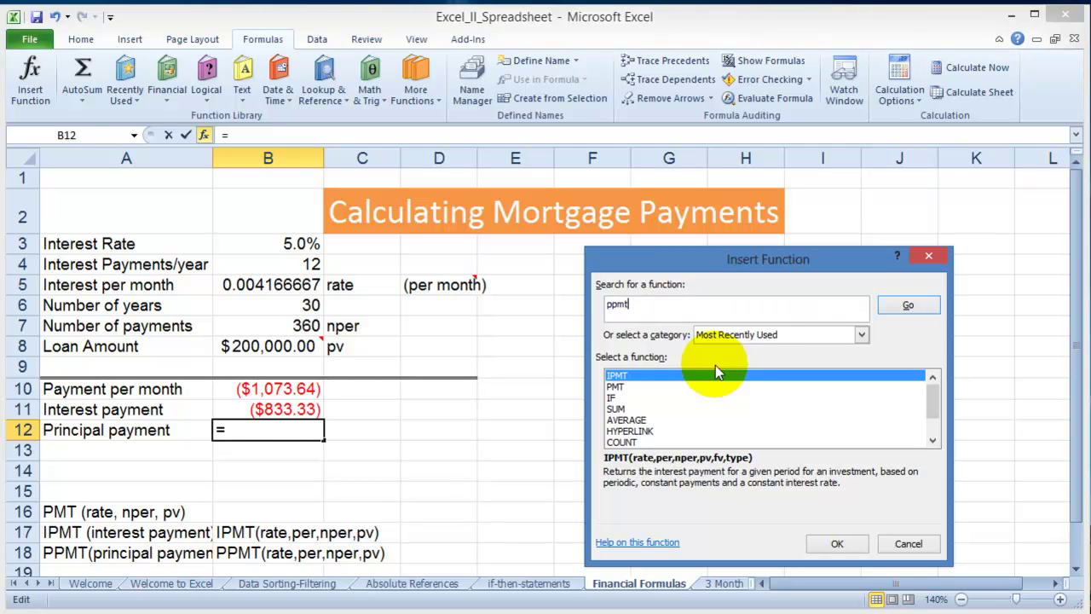
pyautogui.press('Return')
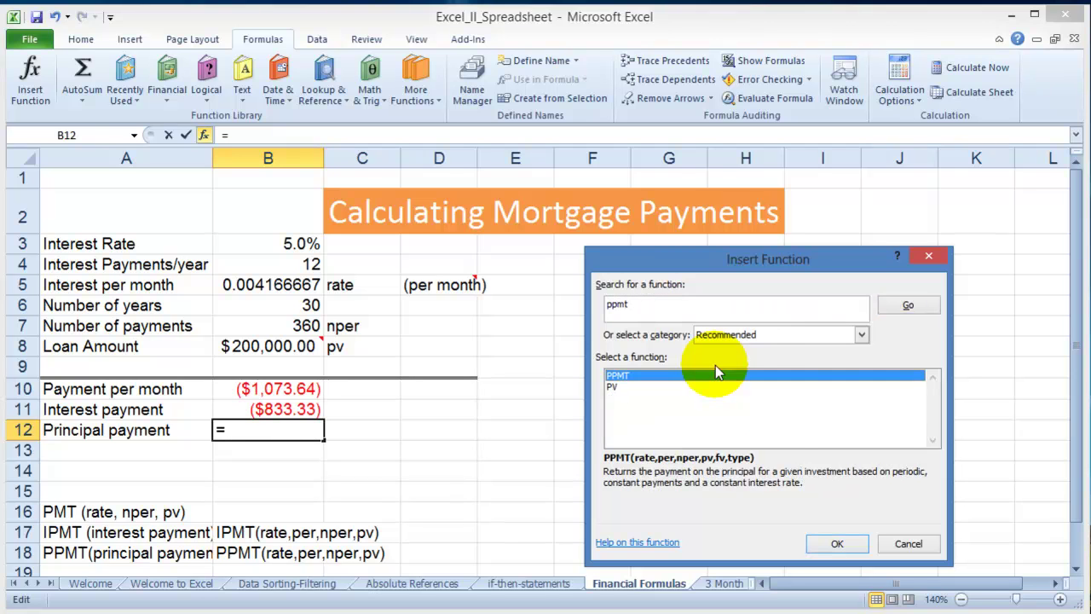
pyautogui.click(837, 543)
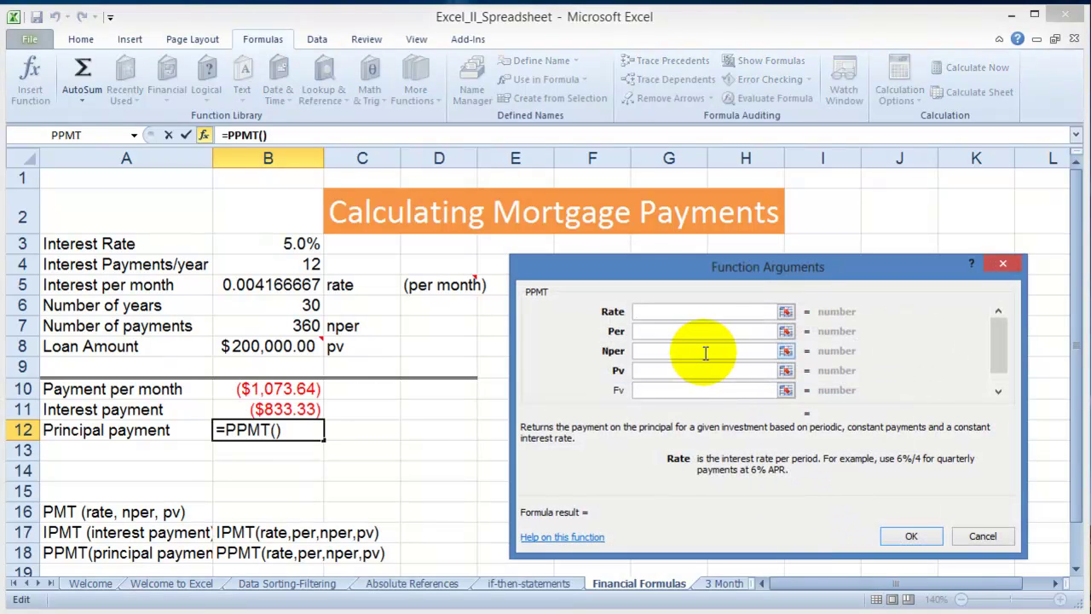
# Complete the PPMT function in B12 with rate B5, period 1, number of payments B7 and present value B8
pyautogui.click(292, 242)
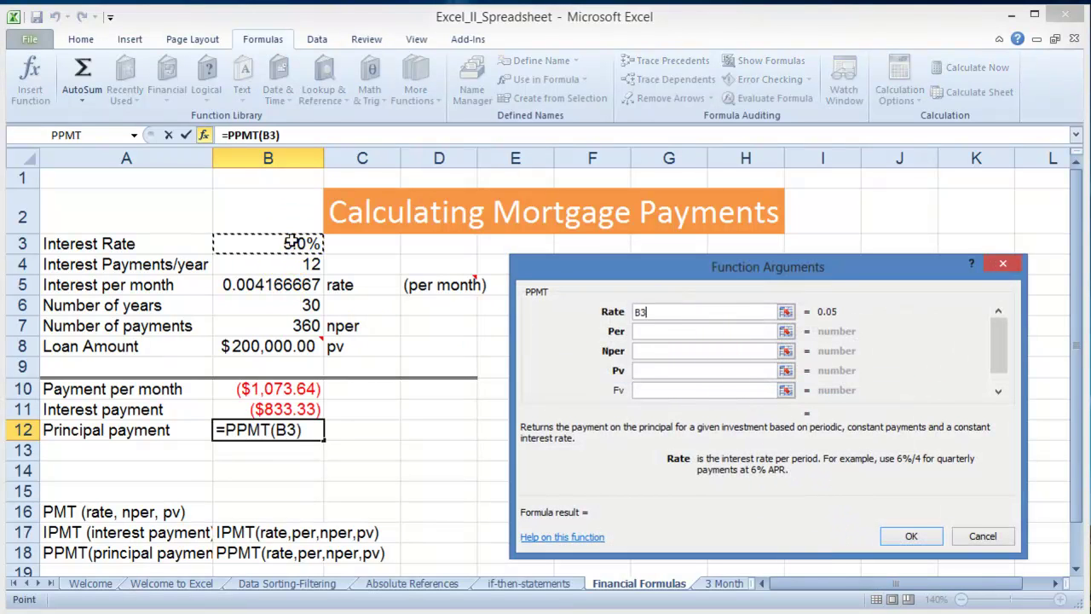
pyautogui.click(653, 332)
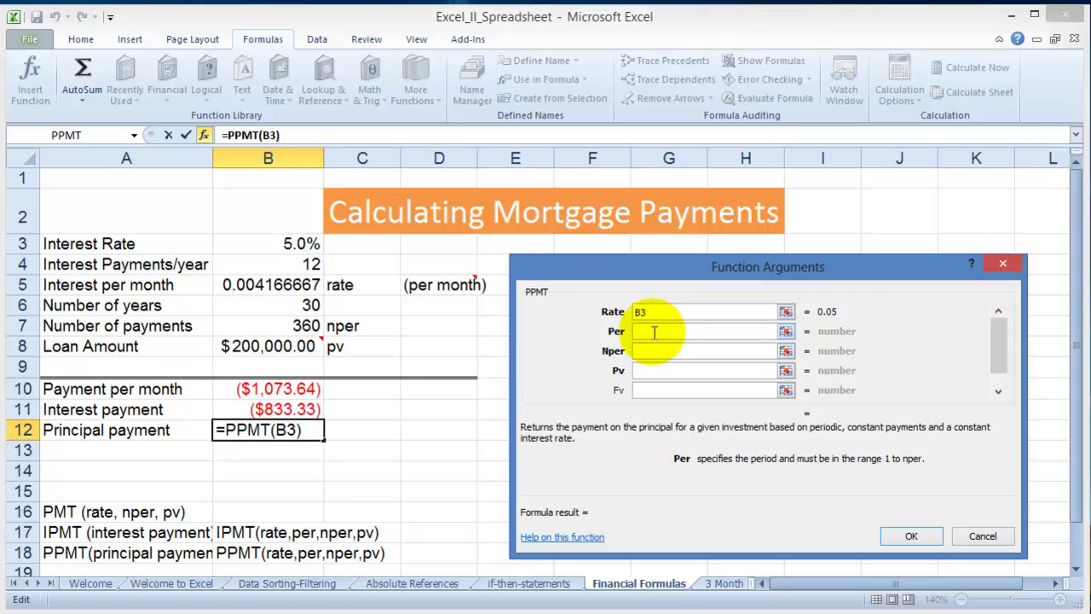
pyautogui.write('1')
pyautogui.click(639, 350)
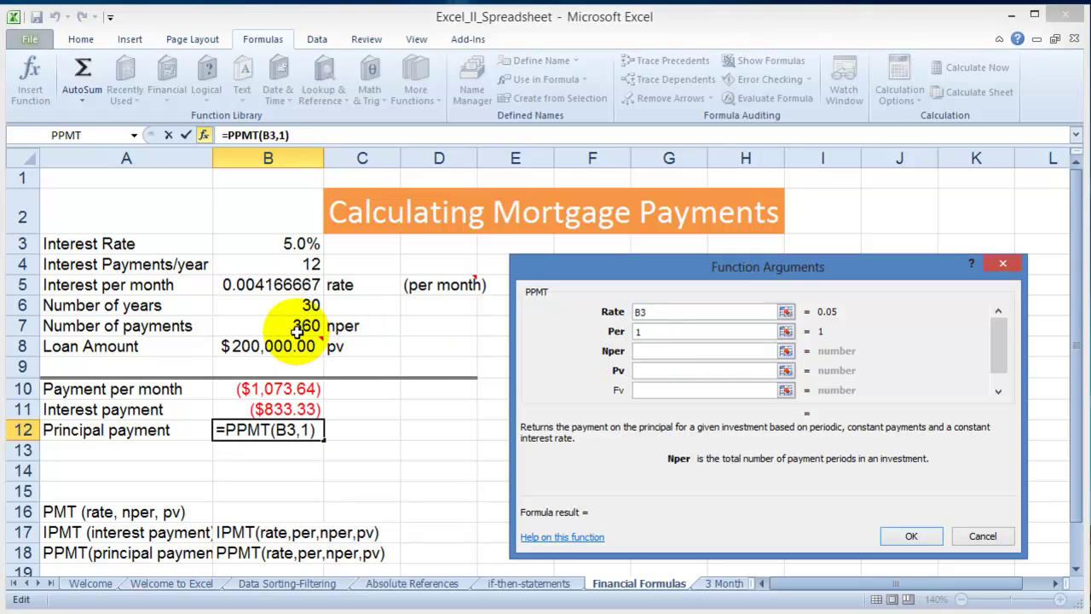
pyautogui.click(296, 332)
pyautogui.click(648, 370)
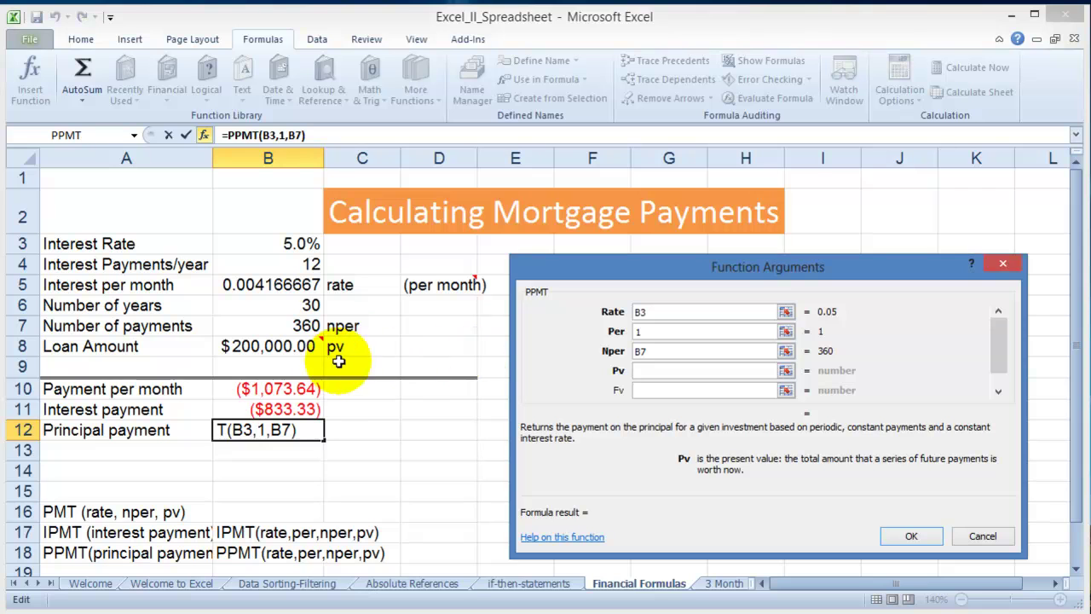
pyautogui.click(274, 346)
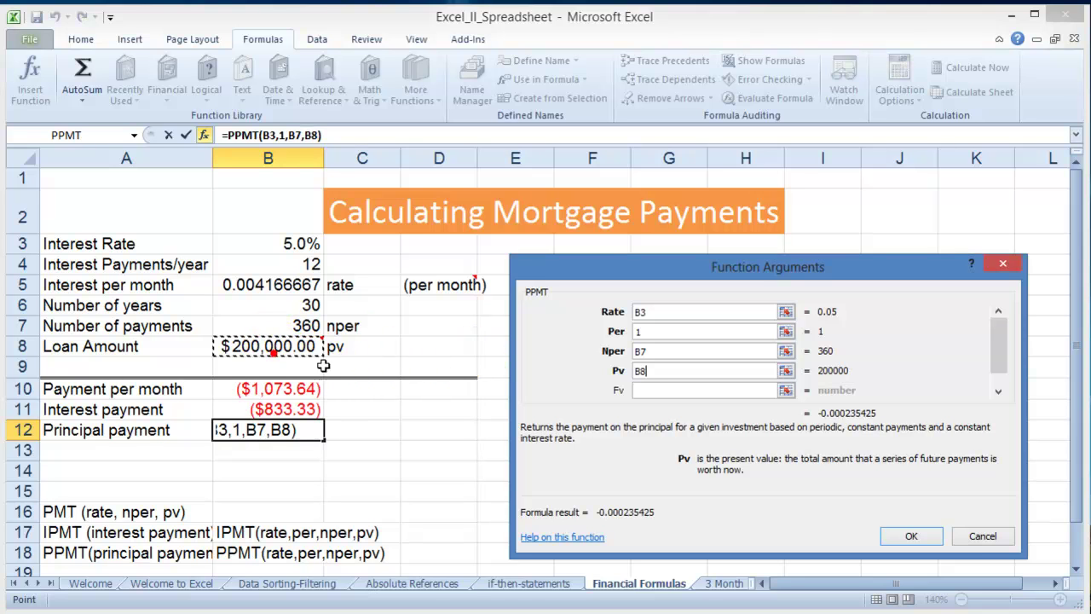
pyautogui.click(913, 536)
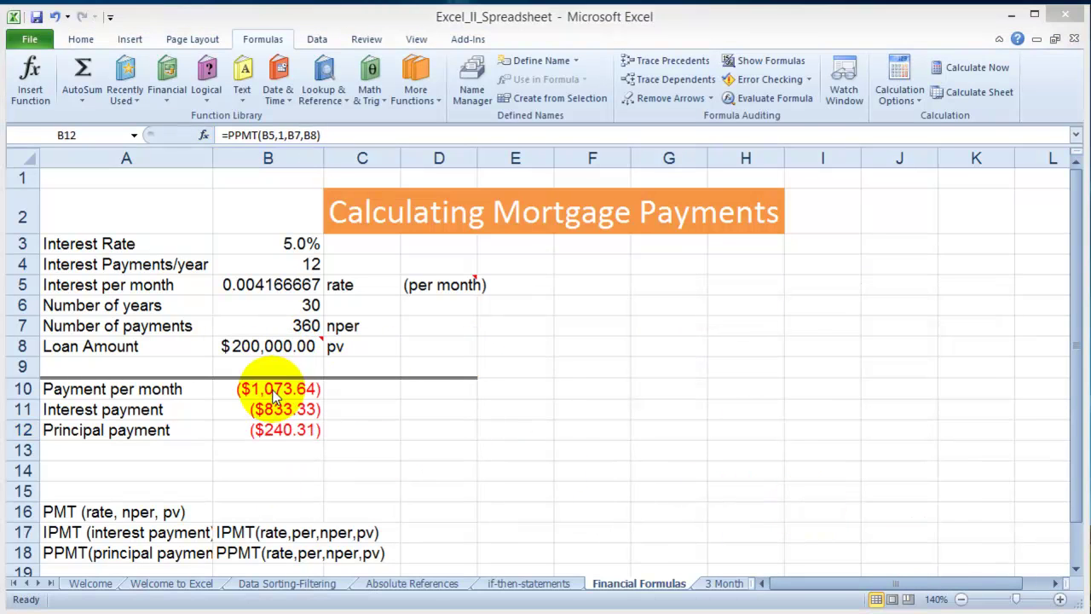
# Examine the arguments of the IPMT formula in B11 and compare them with those of the PPMT formula in B12
pyautogui.click(290, 410)
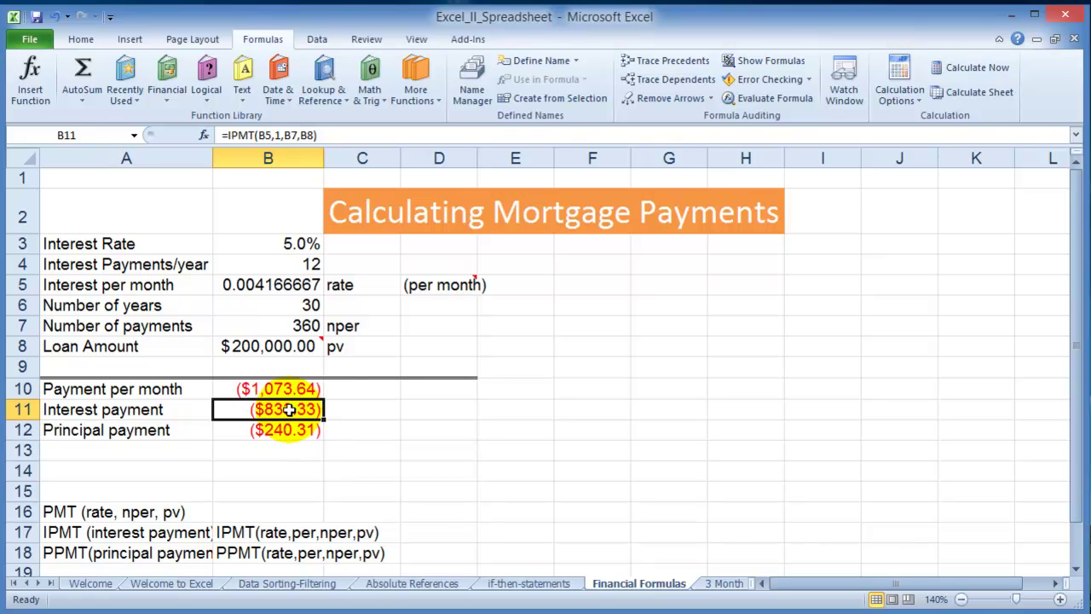
pyautogui.click(271, 134)
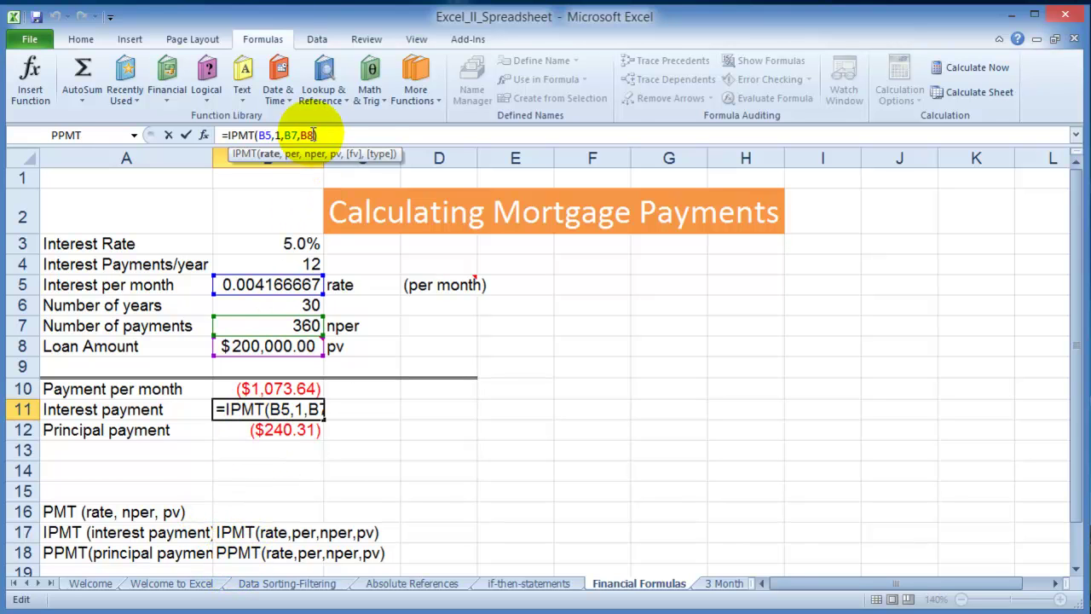
pyautogui.click(318, 134)
pyautogui.moveTo(318, 134); pyautogui.dragTo(215, 134)
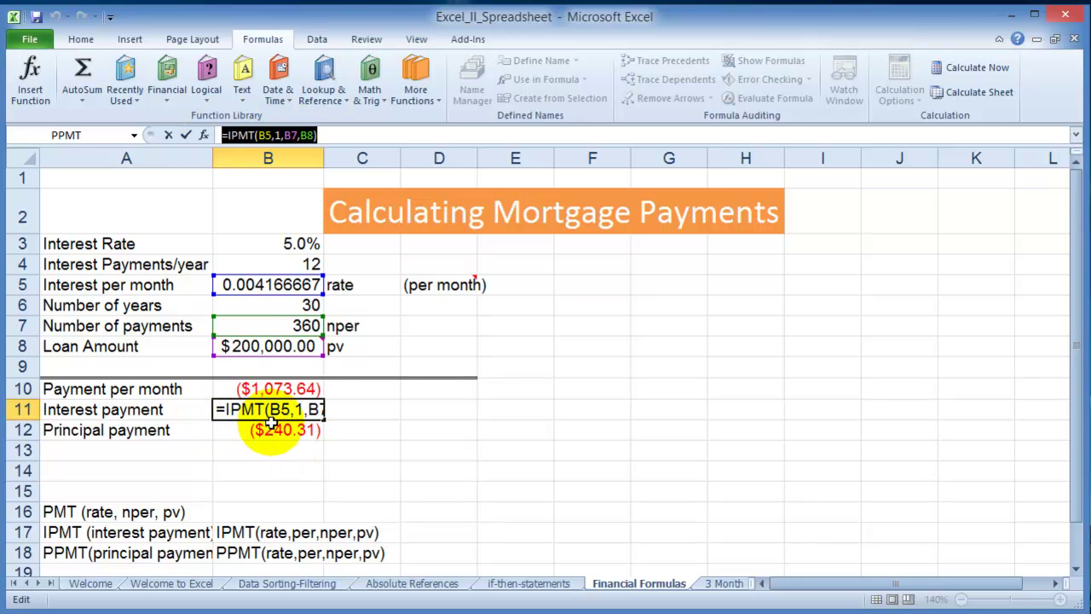
pyautogui.hotkey('ctrl', 'Return')
pyautogui.click(256, 432)
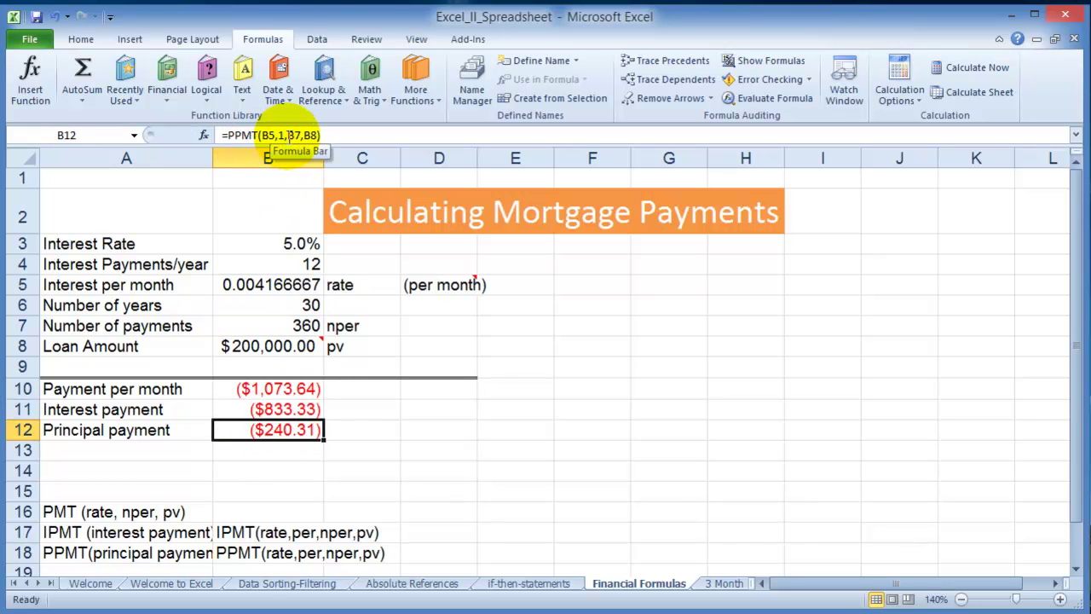
pyautogui.click(281, 137)
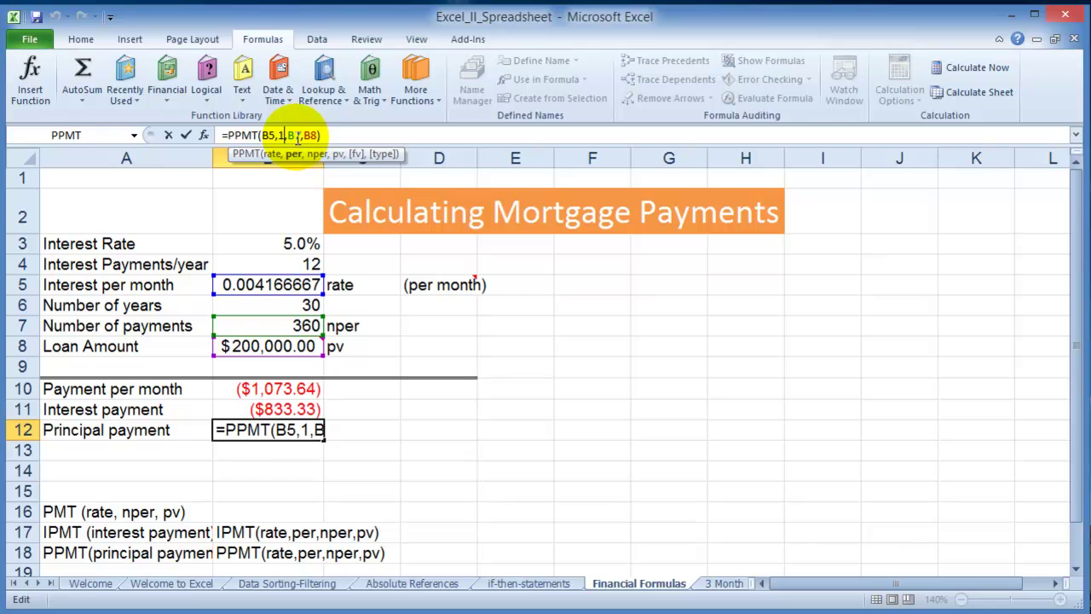
pyautogui.doubleClick(293, 135)
pyautogui.click(290, 135)
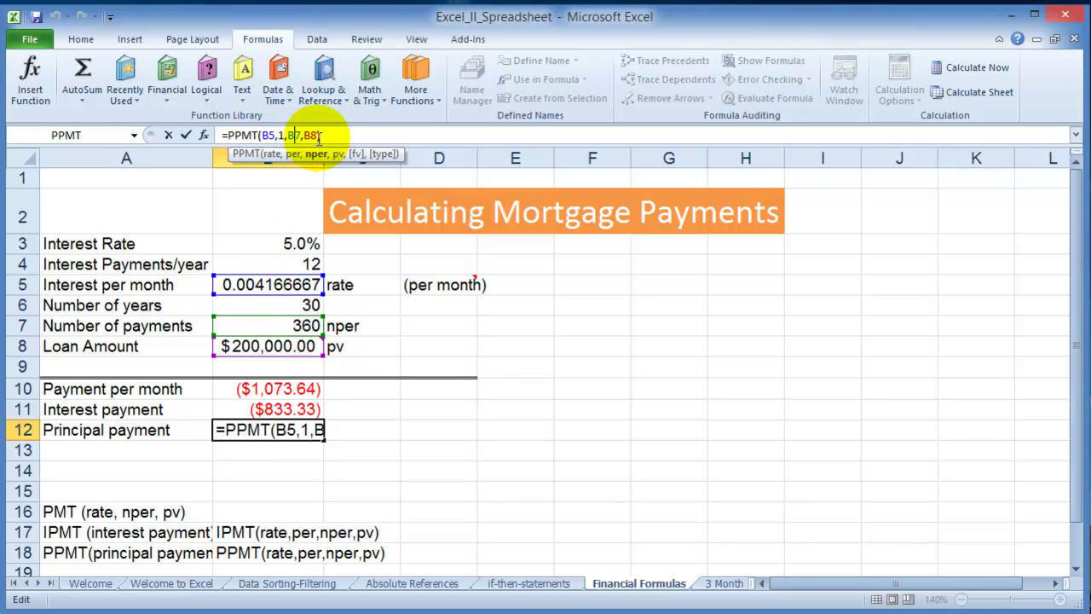
pyautogui.click(309, 136)
pyautogui.hotkey('ctrl', 'Return')
pyautogui.click(302, 467)
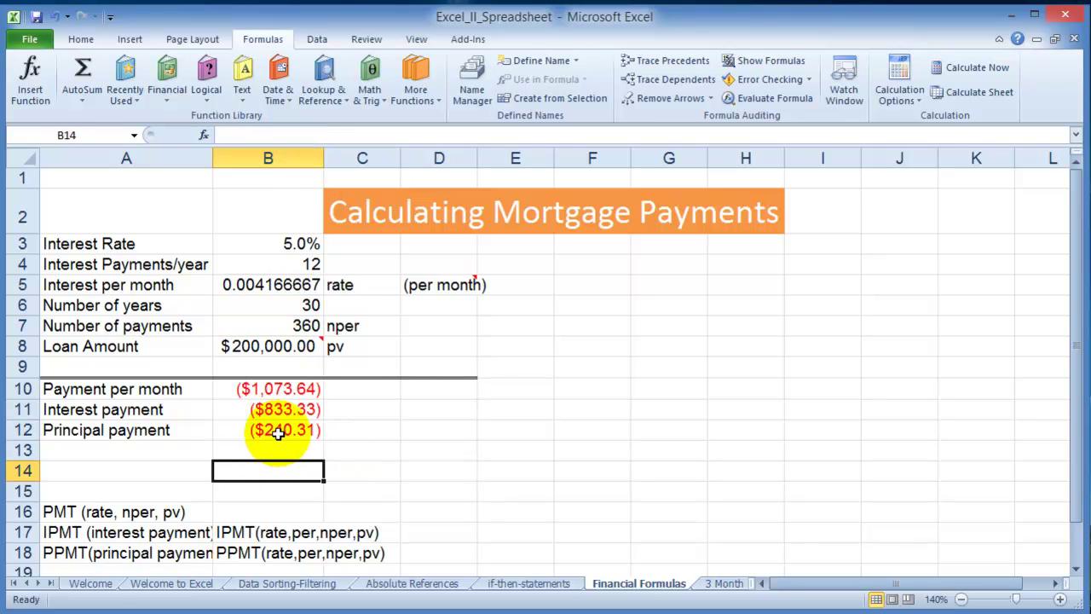
pyautogui.click(280, 433)
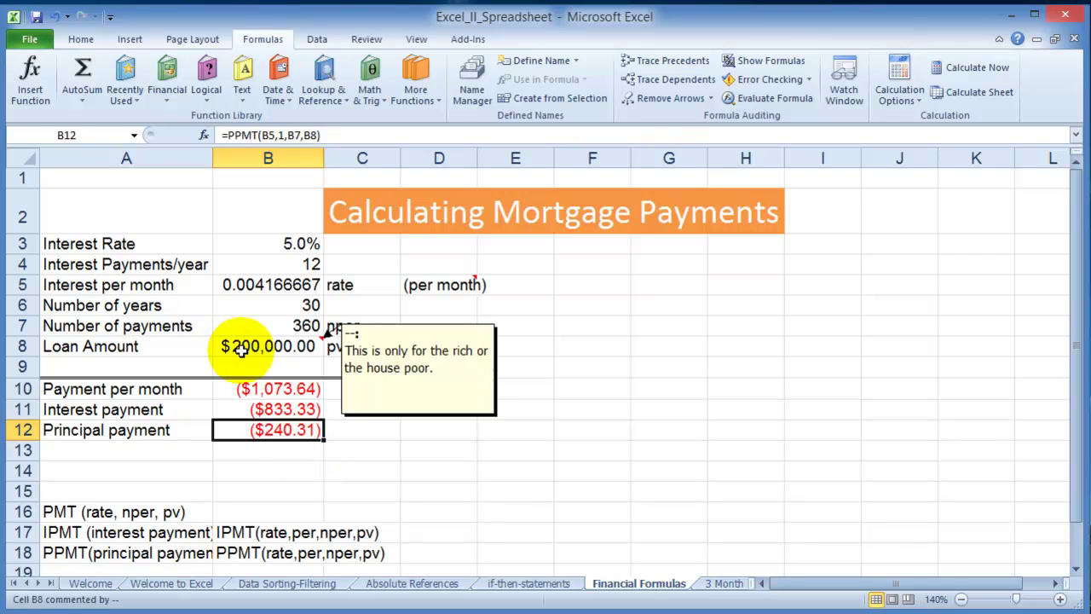
# Set the interest rate in B3 to 8% and select the loan amount in B8
pyautogui.click(276, 246)
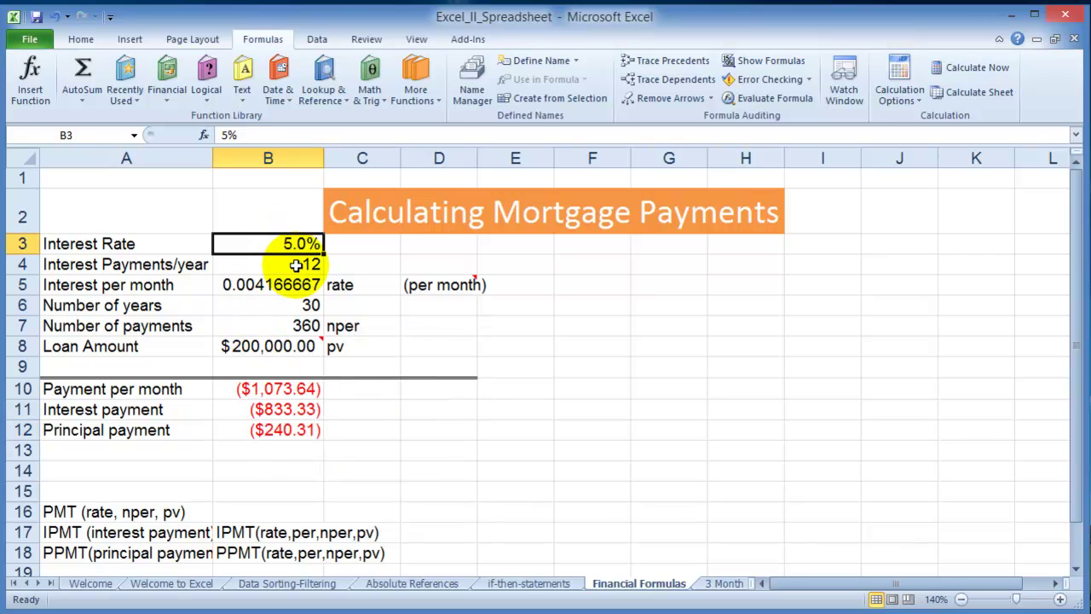
pyautogui.write('8')
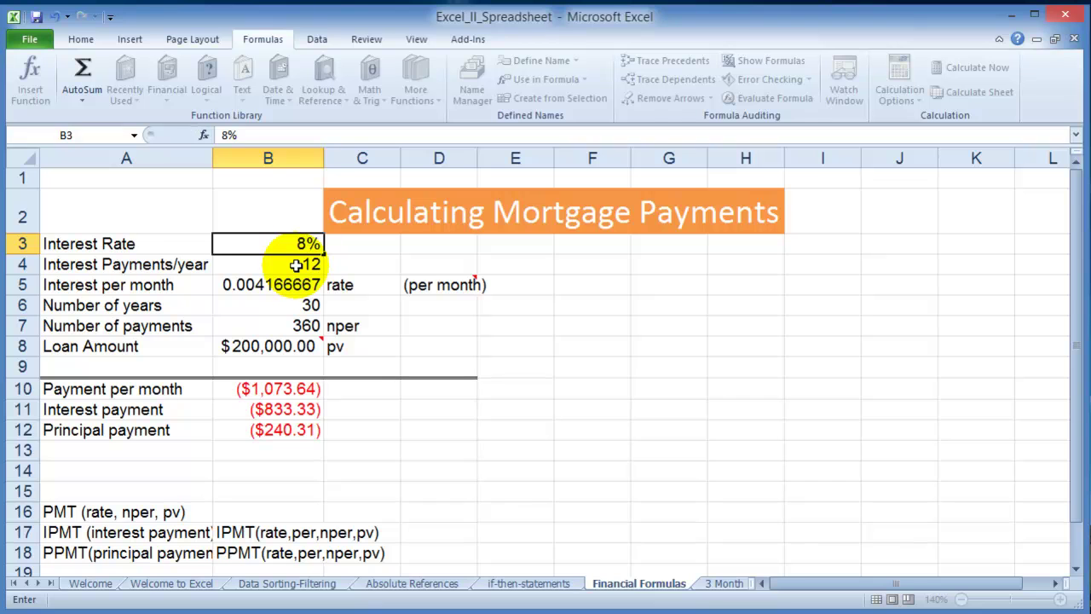
pyautogui.press('Return')
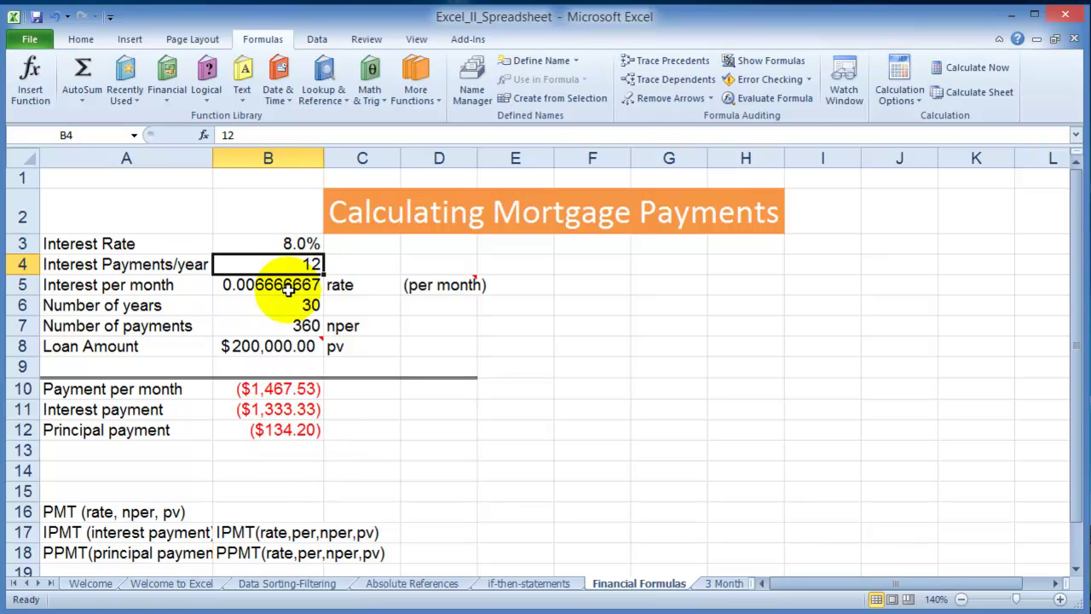
pyautogui.click(289, 244)
pyautogui.click(272, 345)
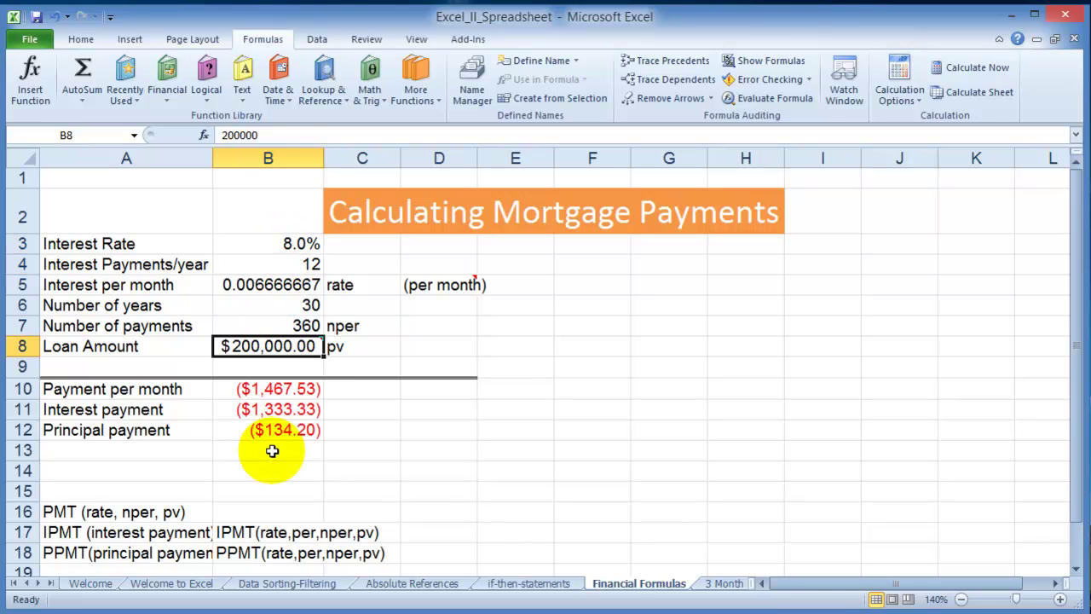
# Open the function arguments of the PPMT formula in B12
pyautogui.click(271, 427)
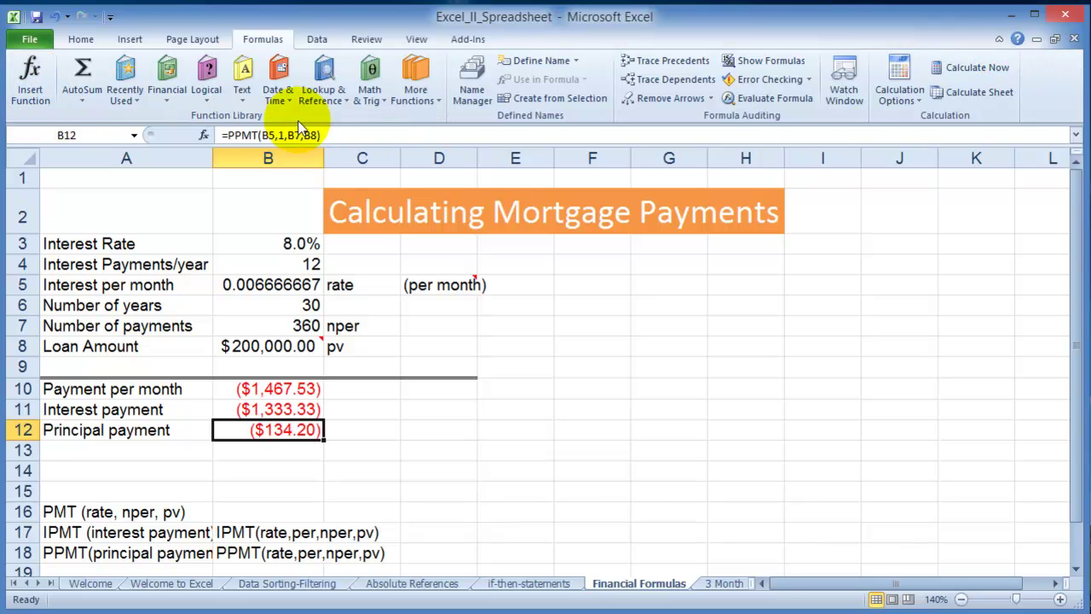
pyautogui.click(29, 97)
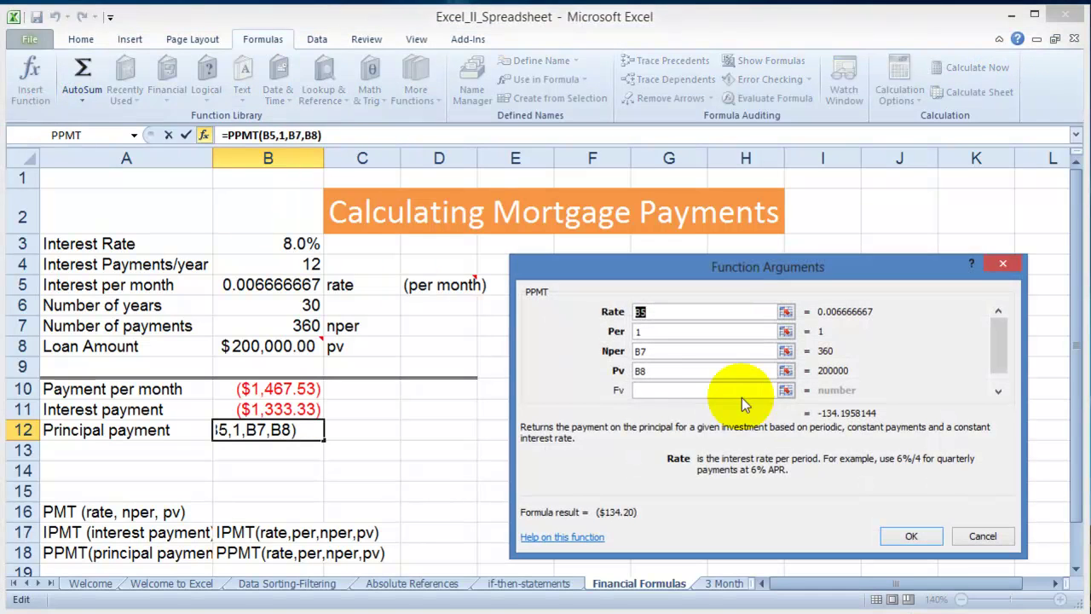